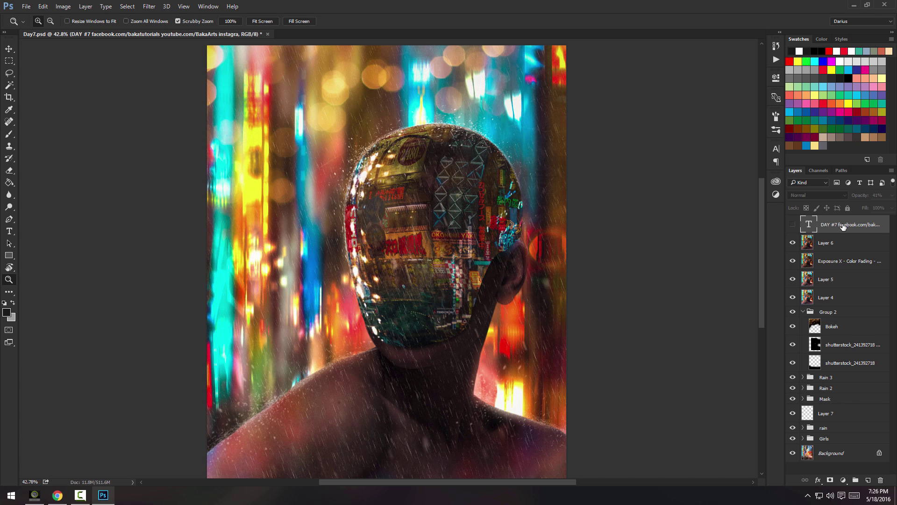
Select Layer 6, then zoom around to inspect the helmet, rain, shoulder and face.
left_click(845, 241)
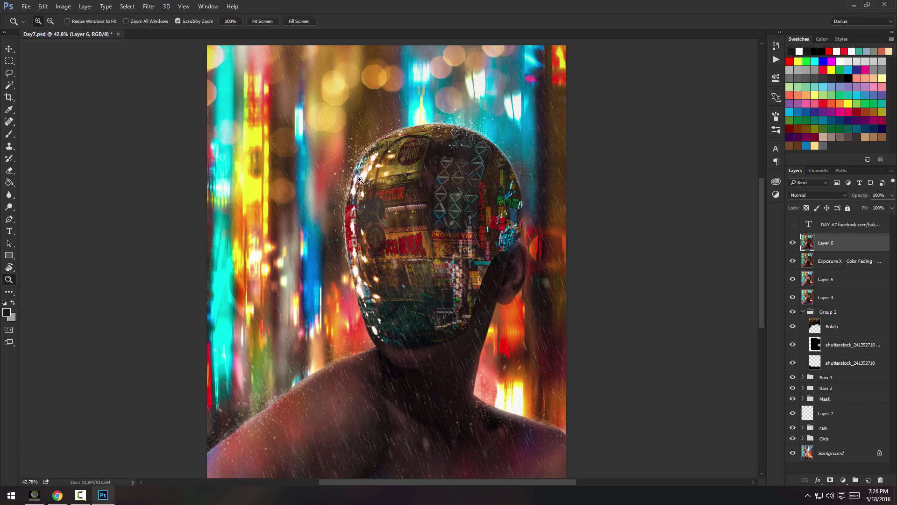
key("alt")
left_click_drag(380, 142, 551, 153)
left_click(553, 190, "alt")
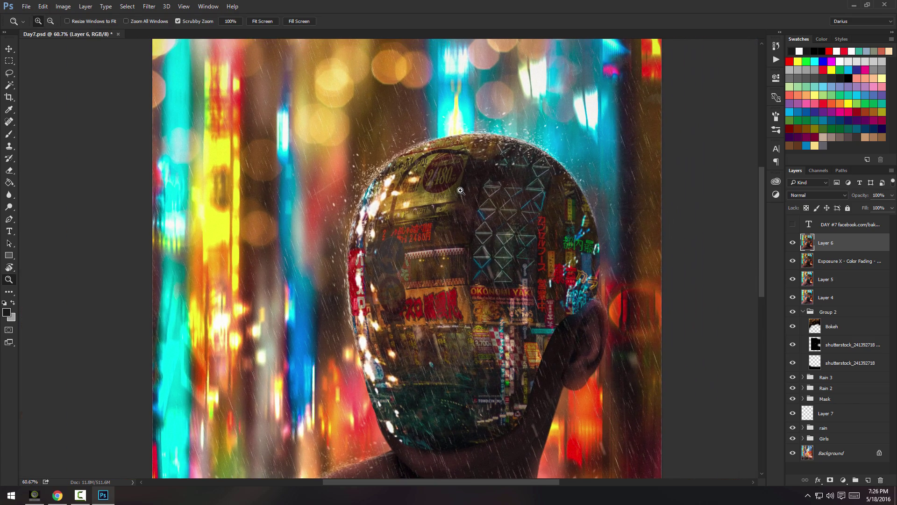
left_click_drag(448, 195, 430, 218)
left_click(430, 217)
left_click(467, 178)
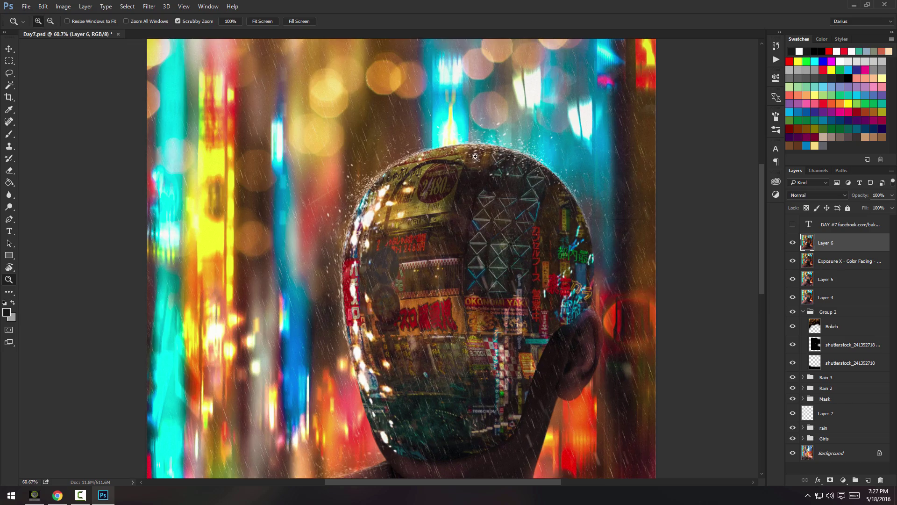
left_click(400, 251, "alt")
left_click(337, 154)
left_click(314, 139)
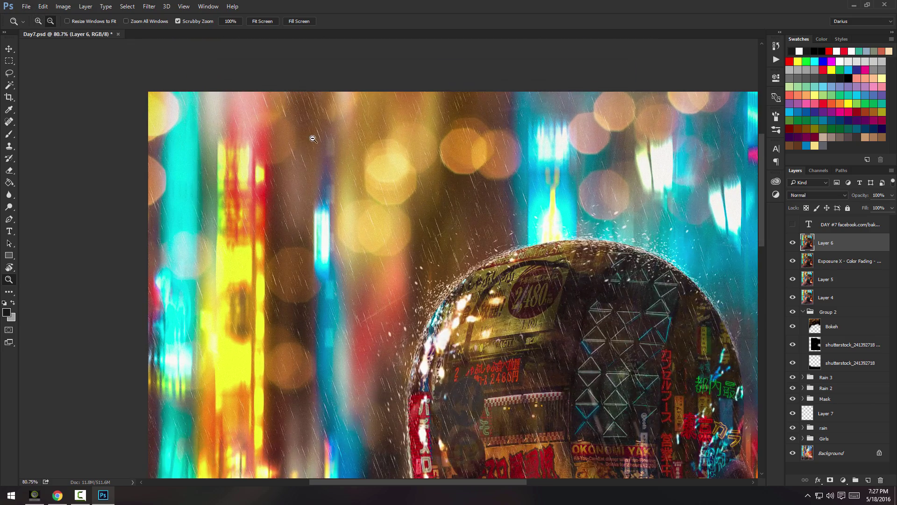
left_click(293, 97)
left_click(408, 177, "alt")
left_click(419, 189, "alt")
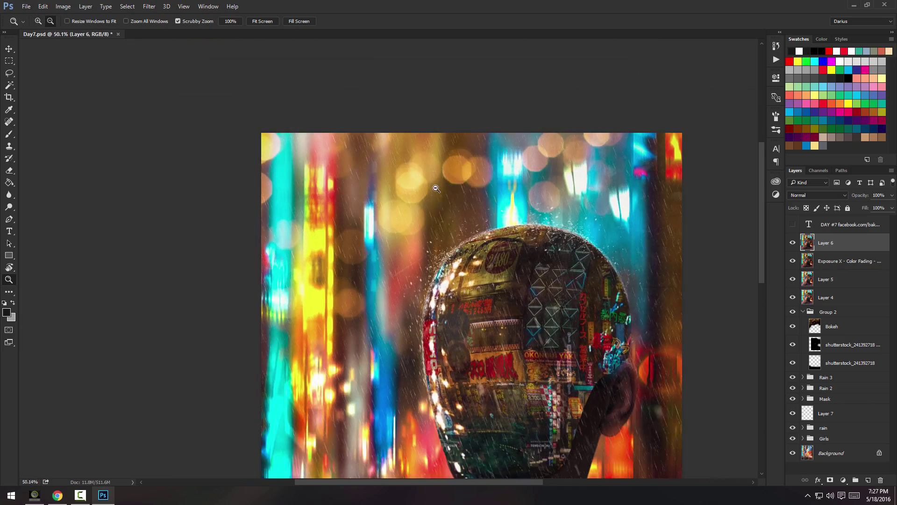
left_click(453, 213, "alt")
left_click(422, 260)
left_click(423, 266, "alt")
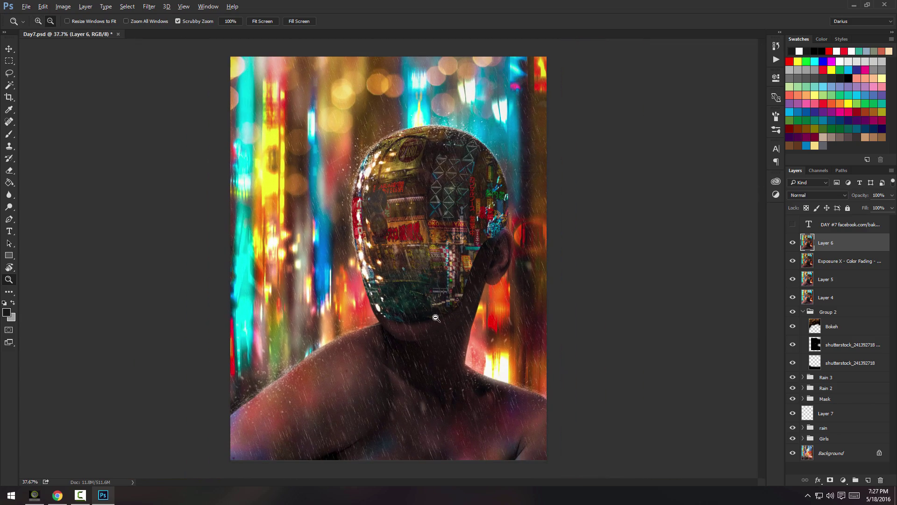
left_click(352, 362, "alt")
left_click(288, 434)
left_click(288, 424)
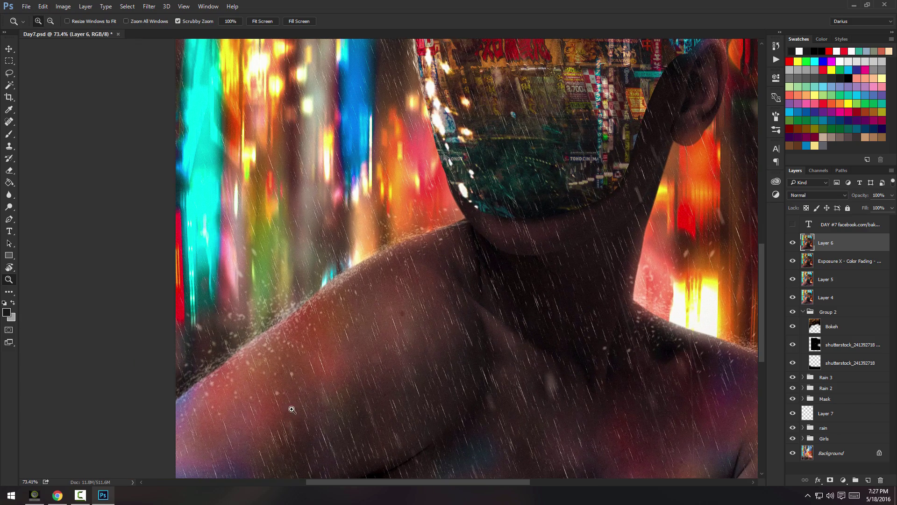
left_click(335, 306, "alt")
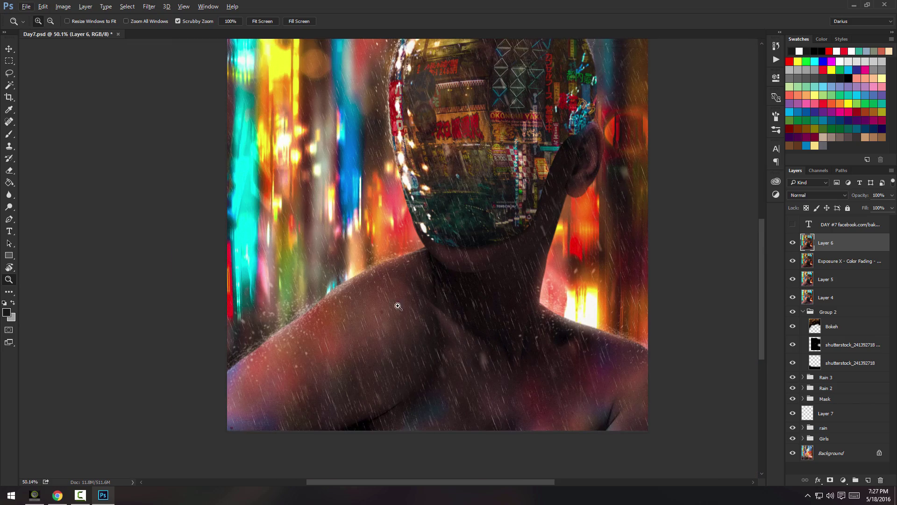
left_click(600, 336)
left_click(600, 337, "alt")
left_click(577, 135)
left_click(577, 135, "alt")
left_click(538, 193, "alt")
left_click(492, 235, "alt")
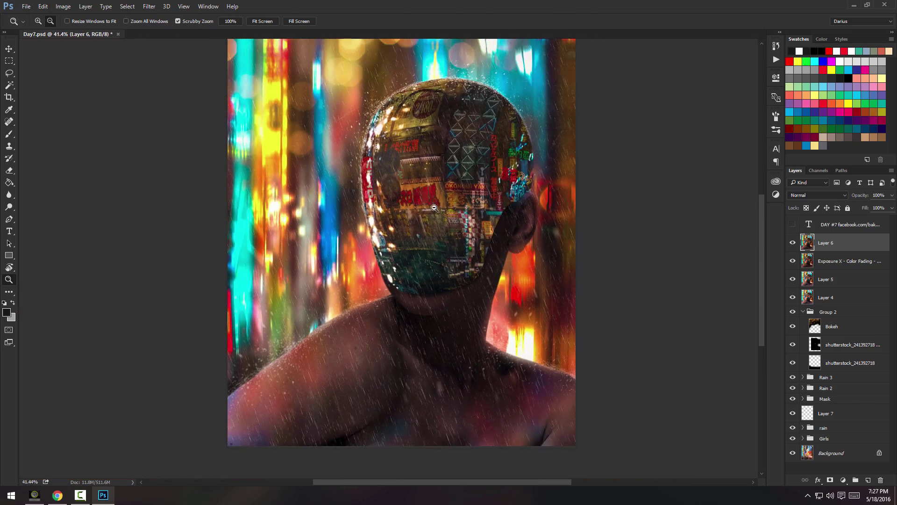
left_click(430, 204, "alt")
scroll(422, 225, "up", 1)
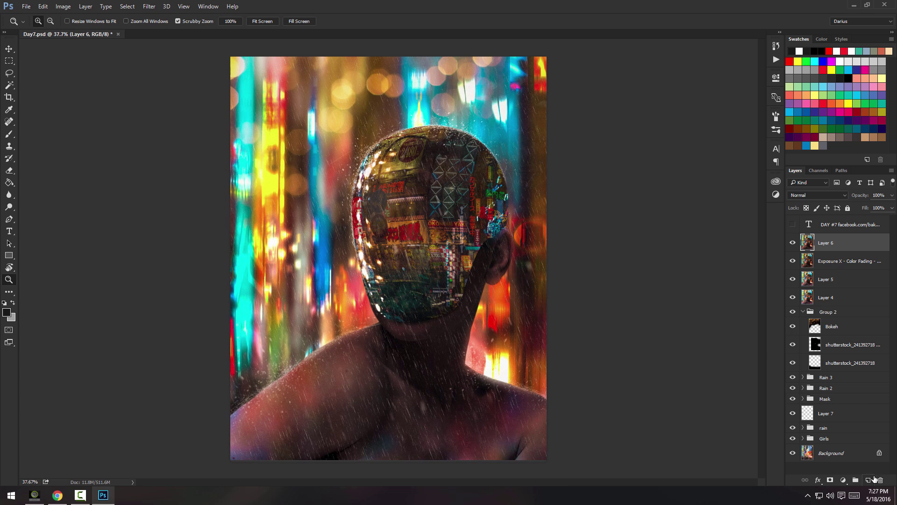
Add Layer 8 above Layer 6 and fill it solid black with the Paint Bucket.
left_click(867, 480)
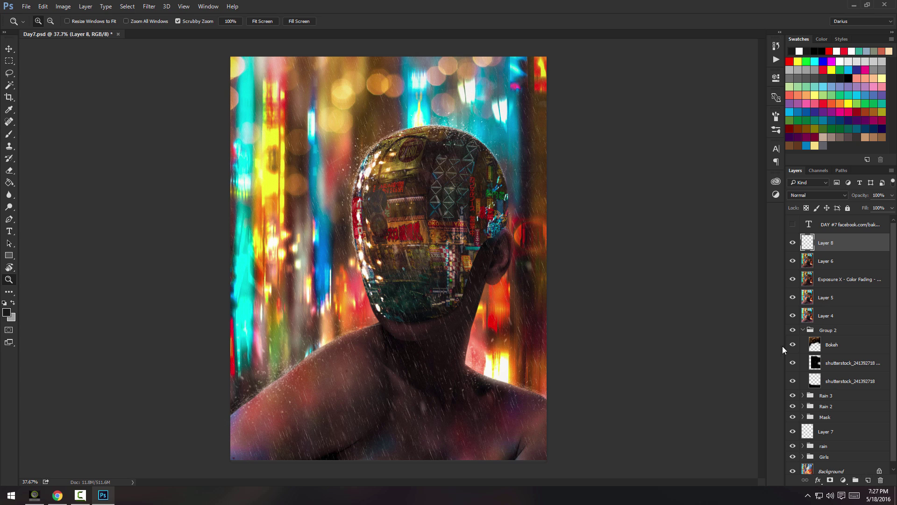
left_click(10, 182)
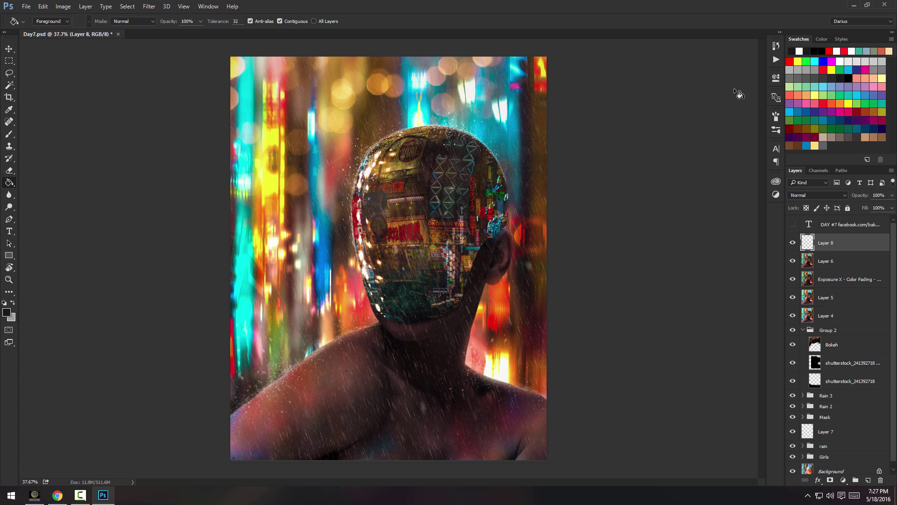
left_click(849, 78)
left_click(500, 242)
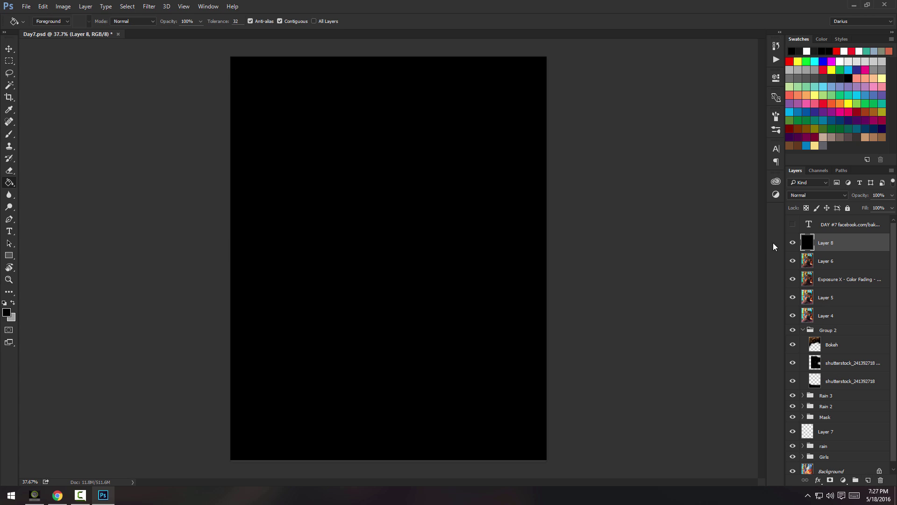
Add Layer 9 and set up a 200 px brush painting in white.
left_click(868, 480)
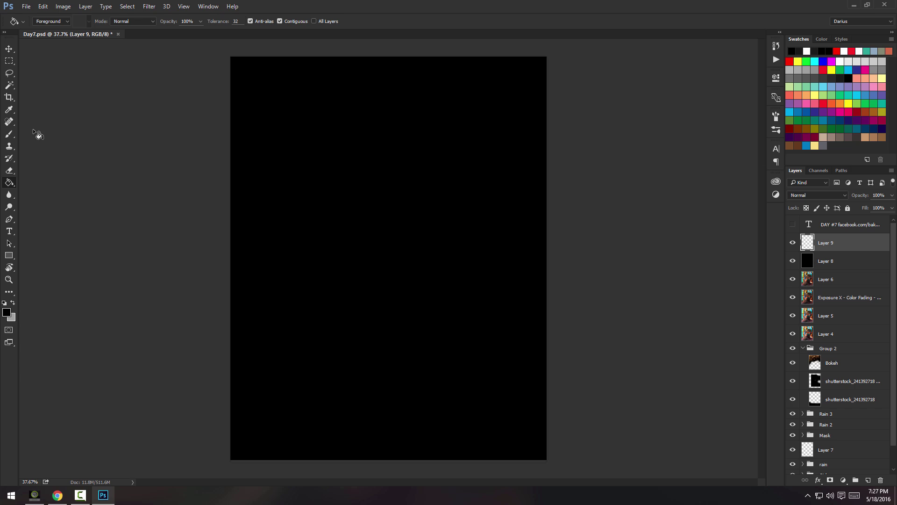
left_click(9, 133)
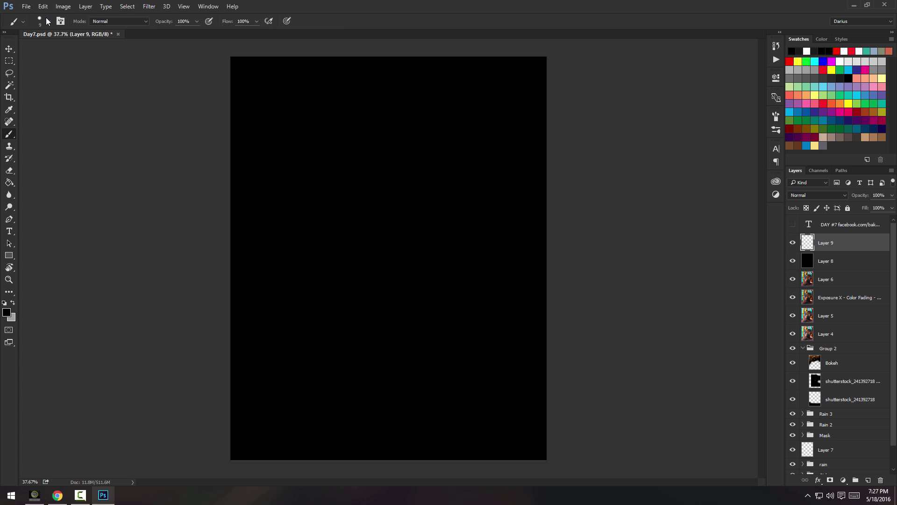
left_click(48, 20)
left_click(18, 110)
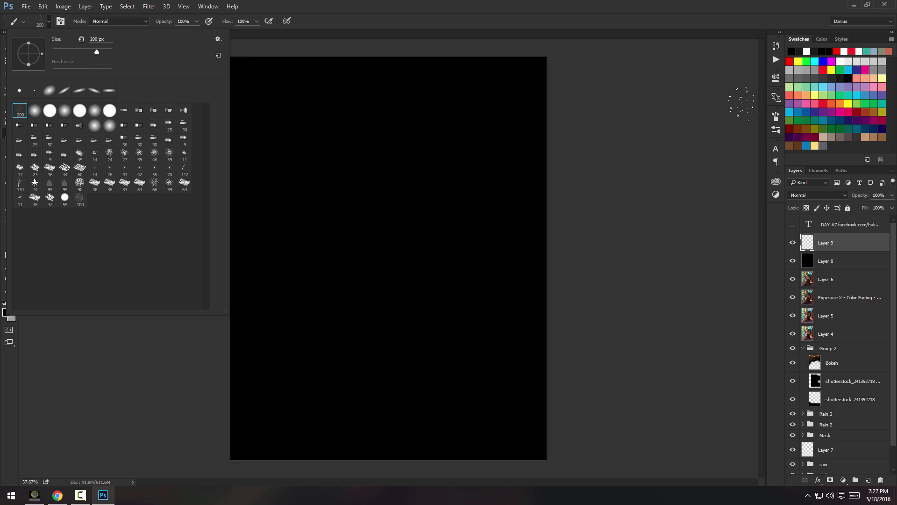
left_click(839, 62)
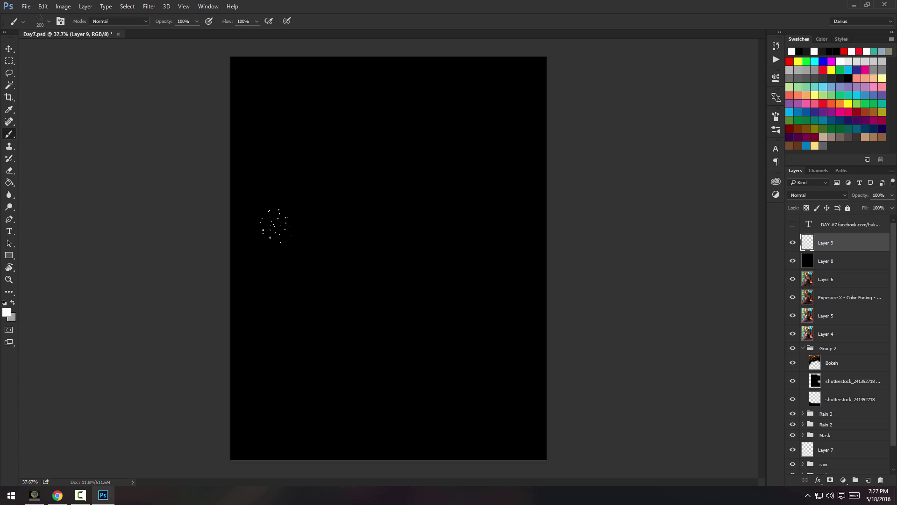
Paint a long horizontal band of white specks across the black canvas.
left_click_drag(275, 228, 500, 227)
scroll(423, 236, "up", 5)
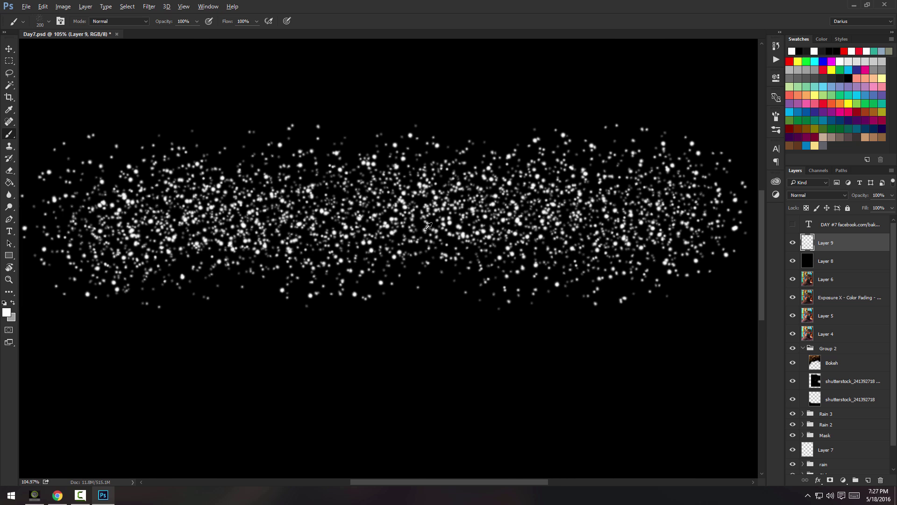
scroll(428, 225, "down", 4)
scroll(428, 225, "up", 3)
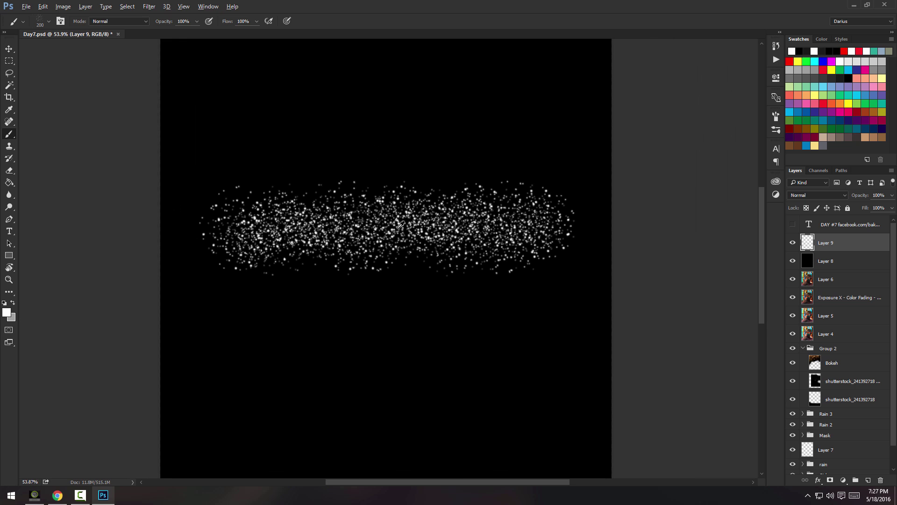
scroll(362, 227, "down", 4)
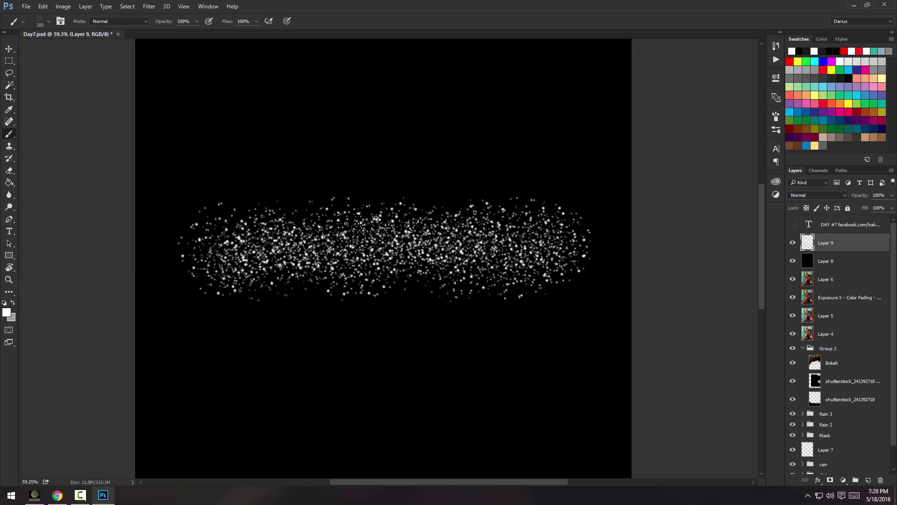
scroll(368, 228, "up", 2)
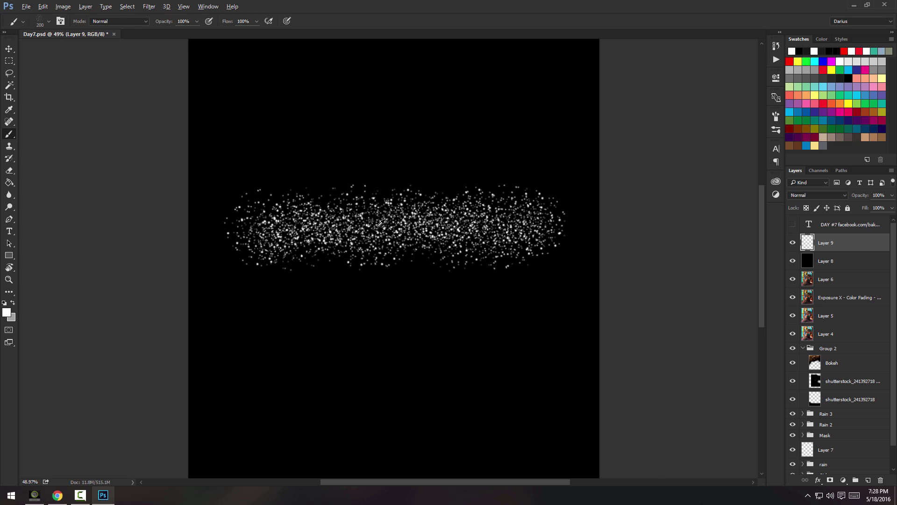
scroll(381, 223, "down", 1)
scroll(393, 210, "up", 1)
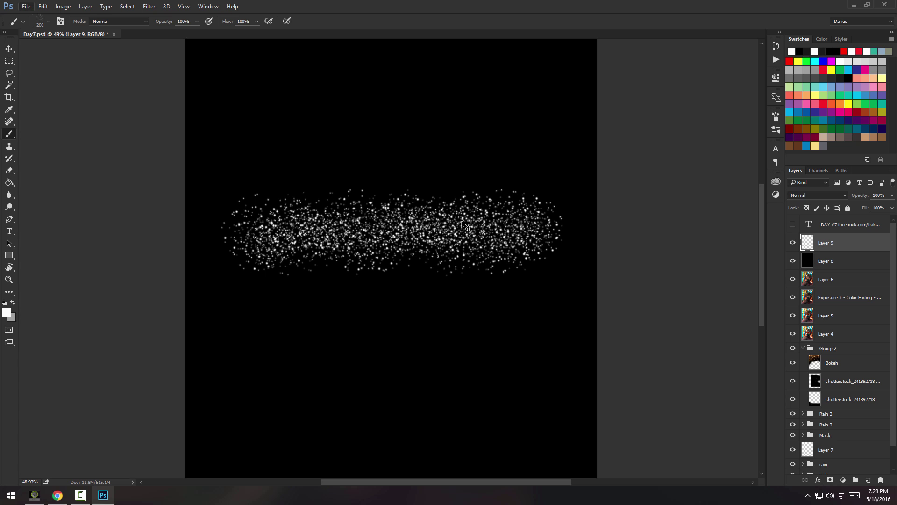
Flatten the sparkle band with three successive vertical Free Transform squashes.
key("ctrl+t")
left_click_drag(392, 188, 391, 258)
key("Return")
key("b")
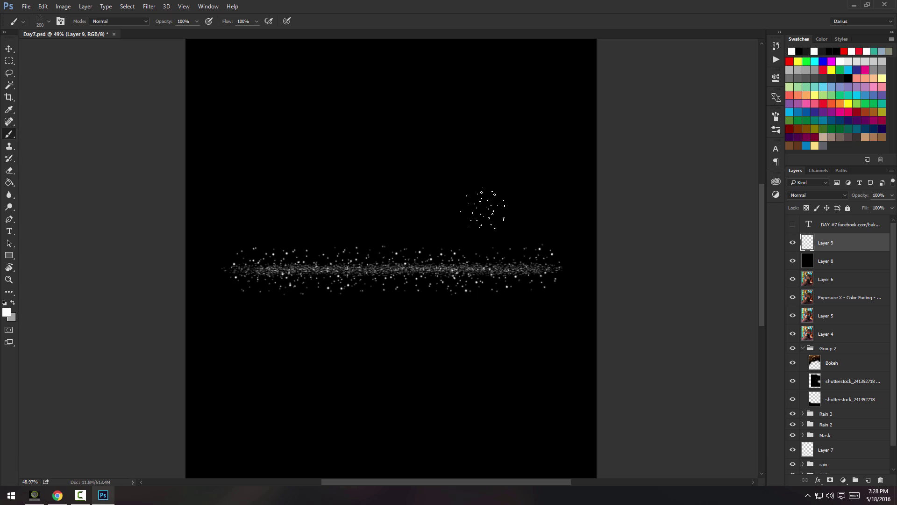
key("ctrl+t")
left_click_drag(393, 244, 392, 268)
key("Return")
key("b")
key("ctrl+t")
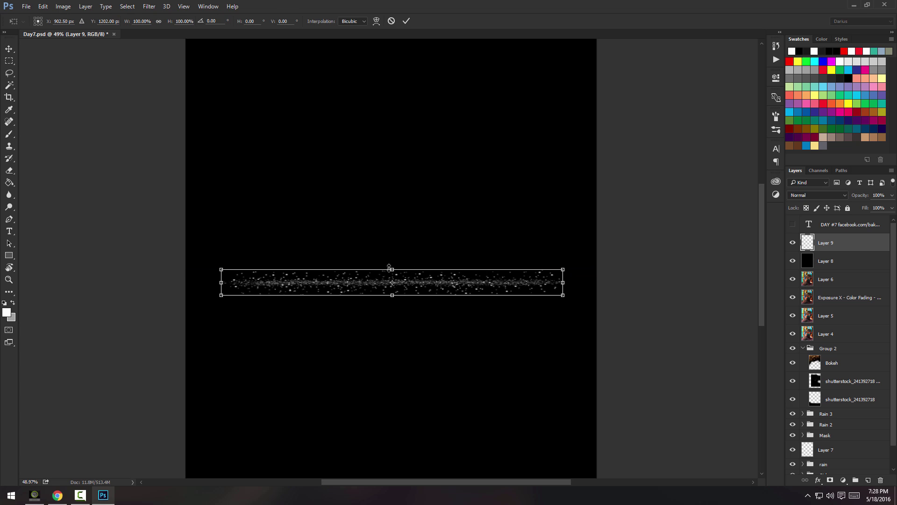
left_click_drag(389, 266, 391, 273)
key("Return")
key("b")
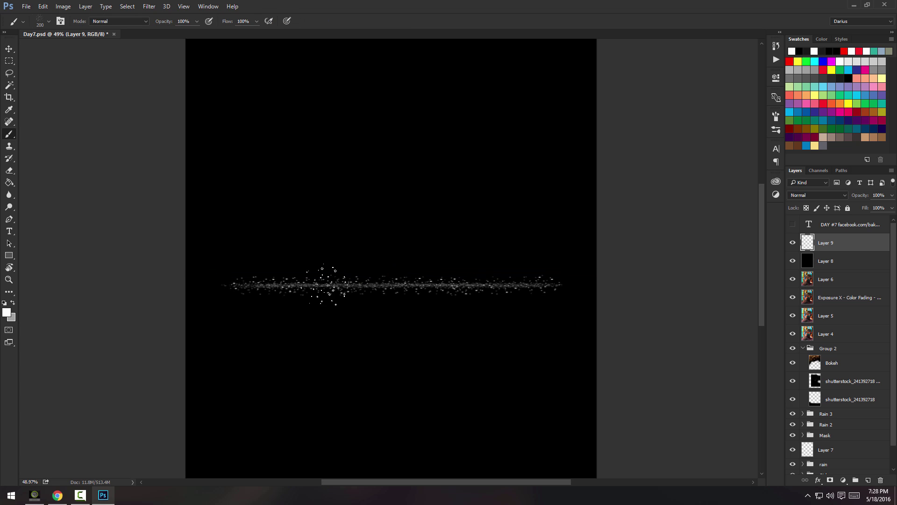
Stamp two more sparkle dabs and squash them into the thin streak.
left_click(439, 282)
left_click(267, 283)
key("ctrl+t")
left_click_drag(394, 260, 394, 270)
key("Return")
scroll(447, 292, "down", 1)
scroll(406, 285, "up", 2)
scroll(423, 280, "down", 2)
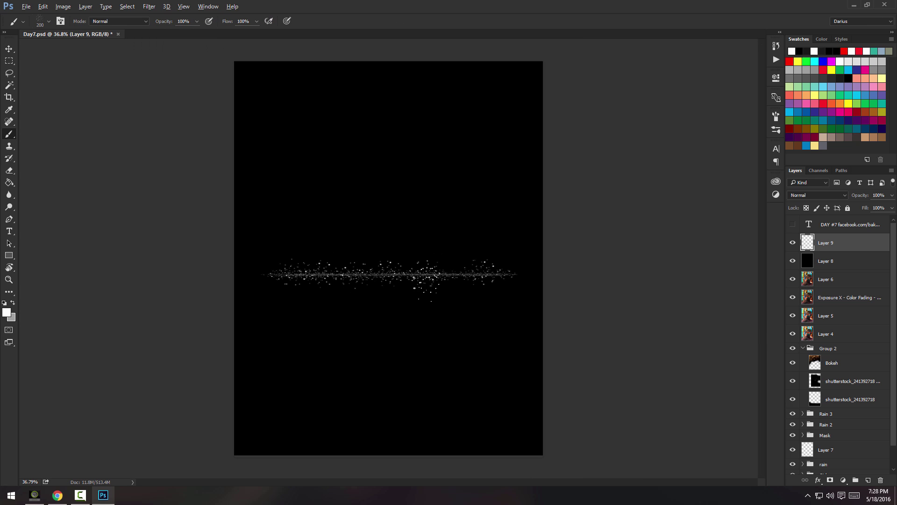
scroll(425, 206, "up", 1)
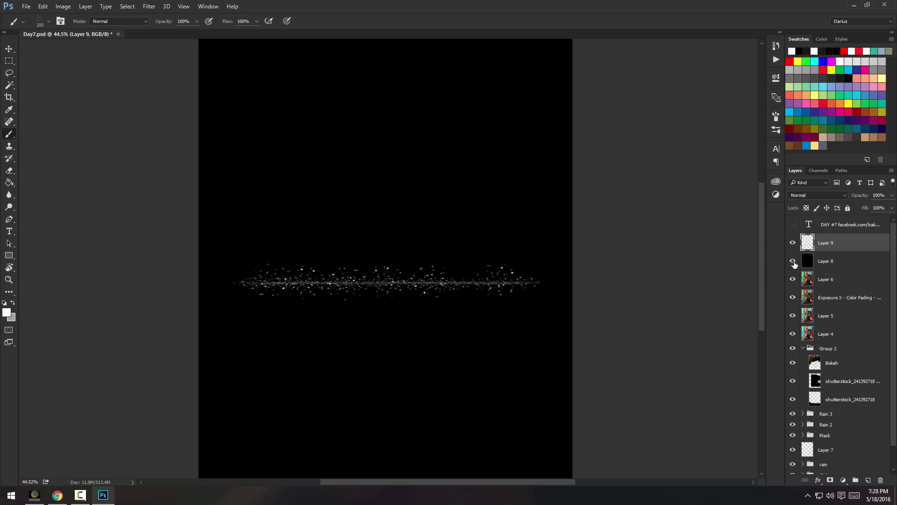
Hide Layer 8, the upper photo layers, Rain 3, Rain 2 and the rain speckle layers.
left_click(793, 261)
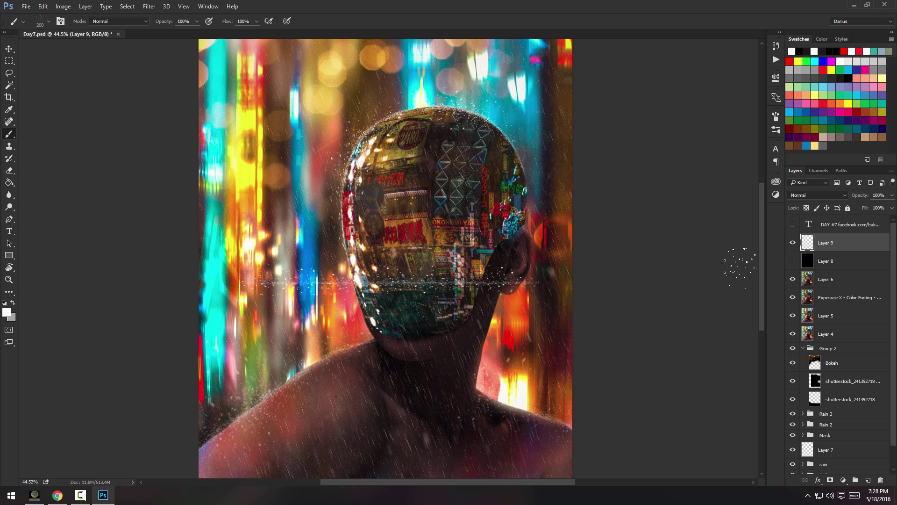
left_click_drag(793, 280, 796, 396)
left_click(793, 349)
left_click(803, 348)
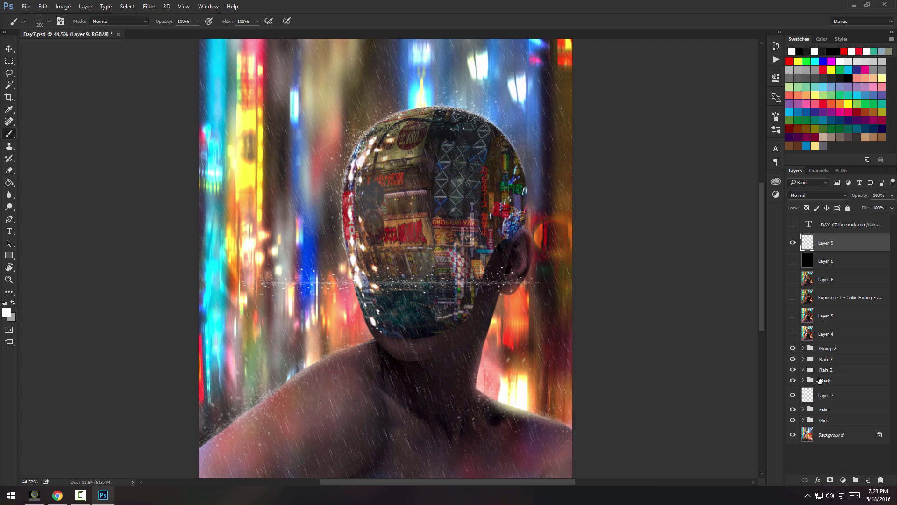
left_click_drag(792, 359, 793, 370)
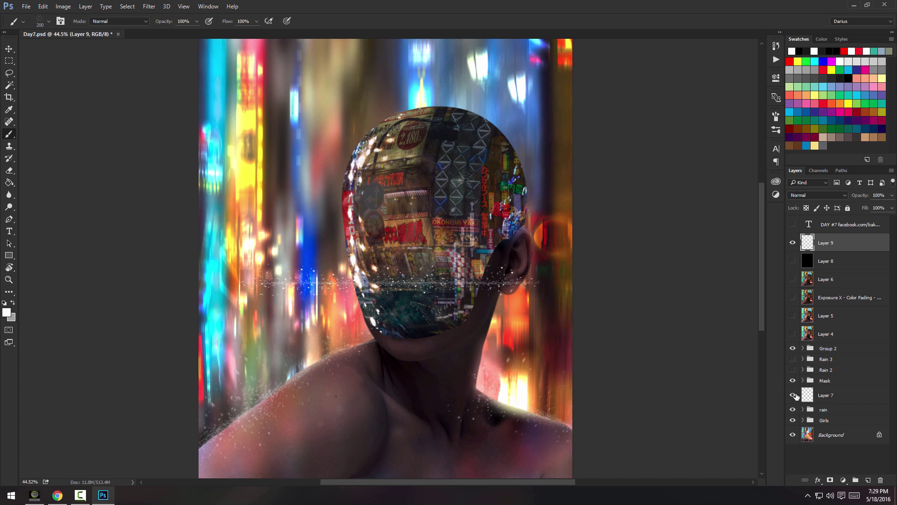
left_click(793, 410)
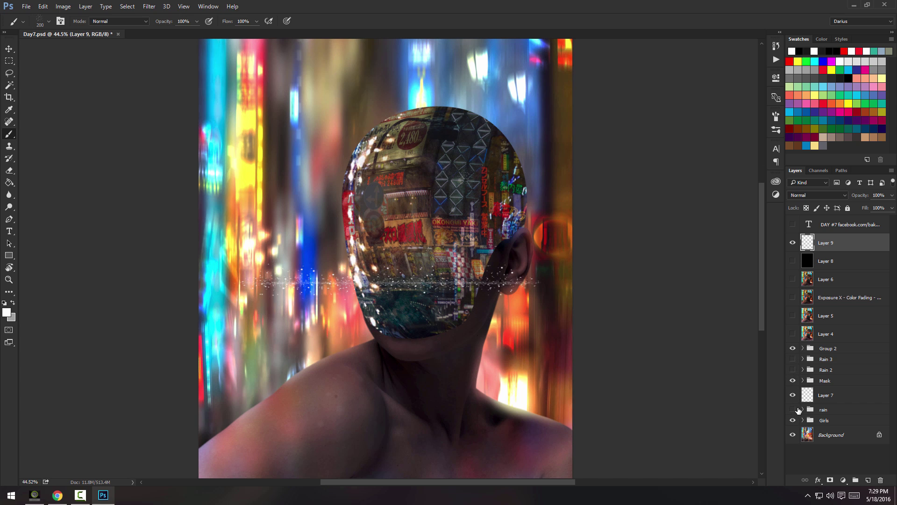
scroll(809, 400, "up", 2)
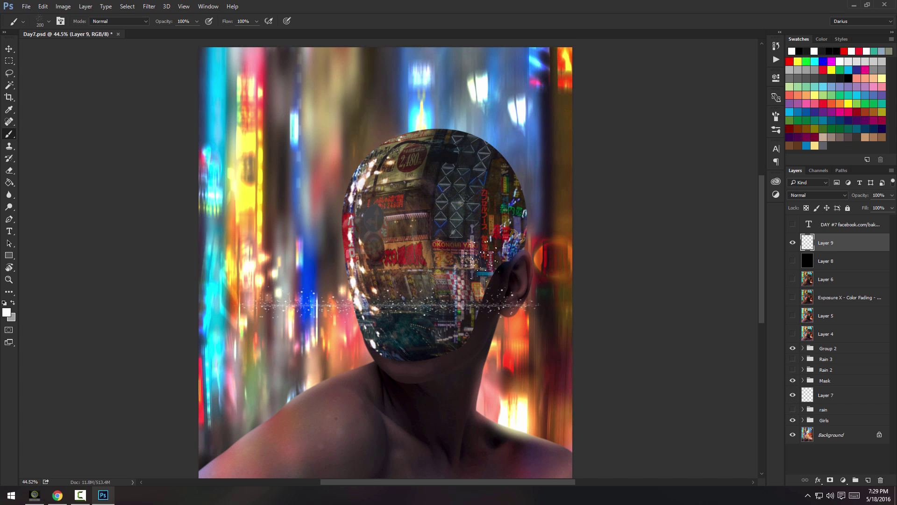
Move the sparkle band up to the helmet and rotate it to about -38°.
left_click(9, 48)
mouse_move(489, 303)
left_mouse_down()
mouse_move(479, 135)
mouse_move(495, 206)
mouse_move(514, 187)
mouse_move(483, 139)
mouse_move(510, 152)
left_mouse_up()
key("ctrl+t")
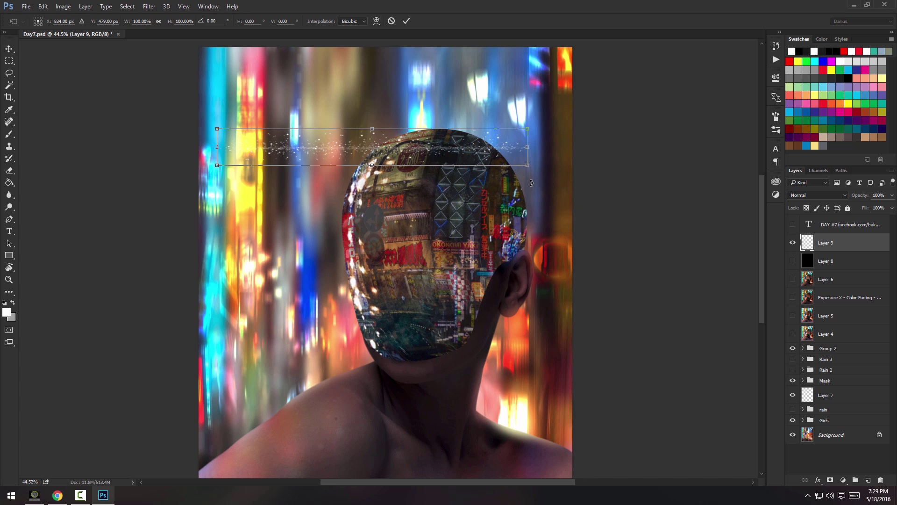
left_click_drag(531, 183, 445, 97)
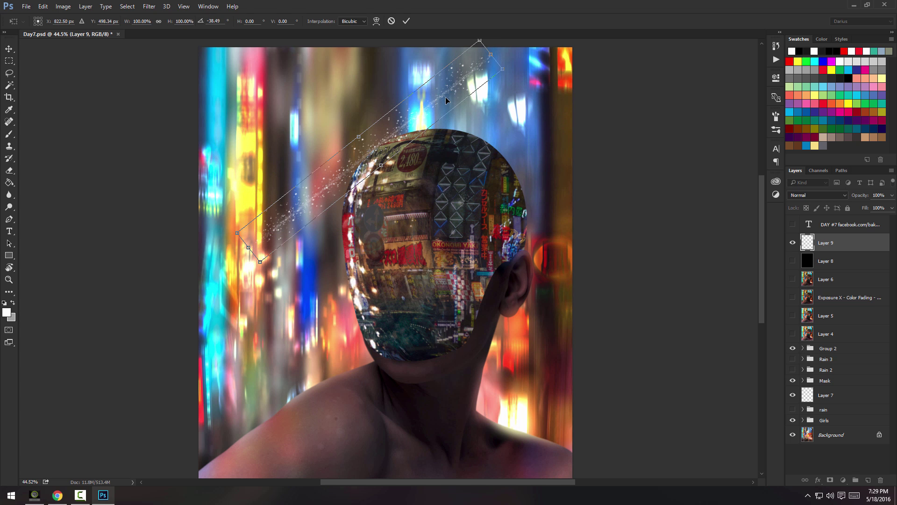
key("Return")
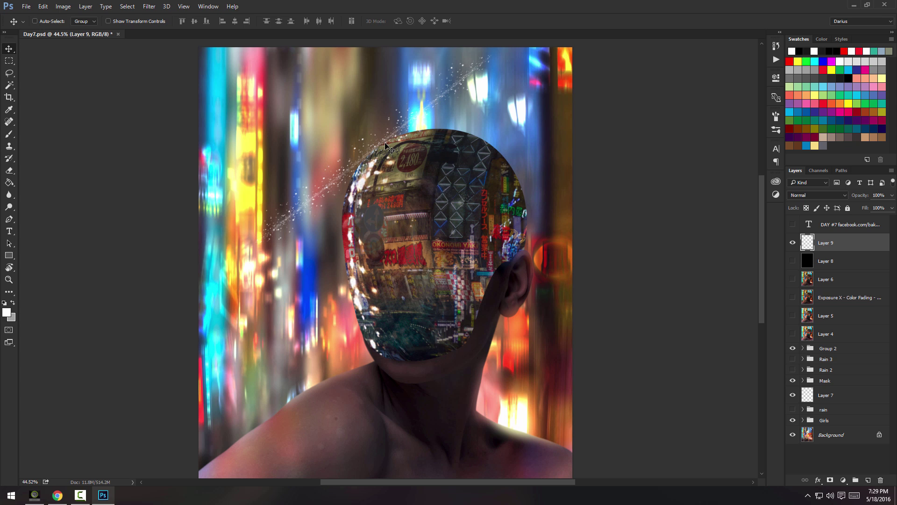
Nudge the Layer 9 streak toward the helmet top and zoom in to check its placement.
left_click_drag(377, 145, 373, 149)
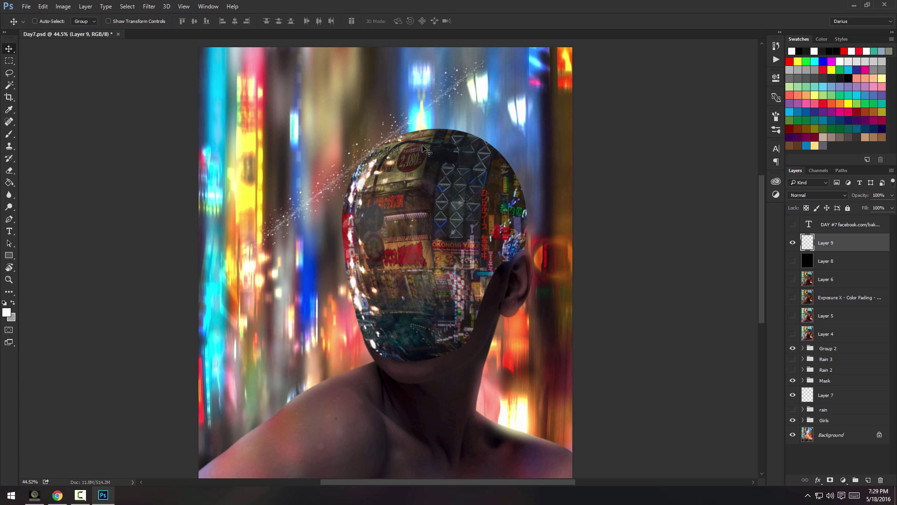
scroll(481, 86, "up", 2)
scroll(458, 93, "up", 1)
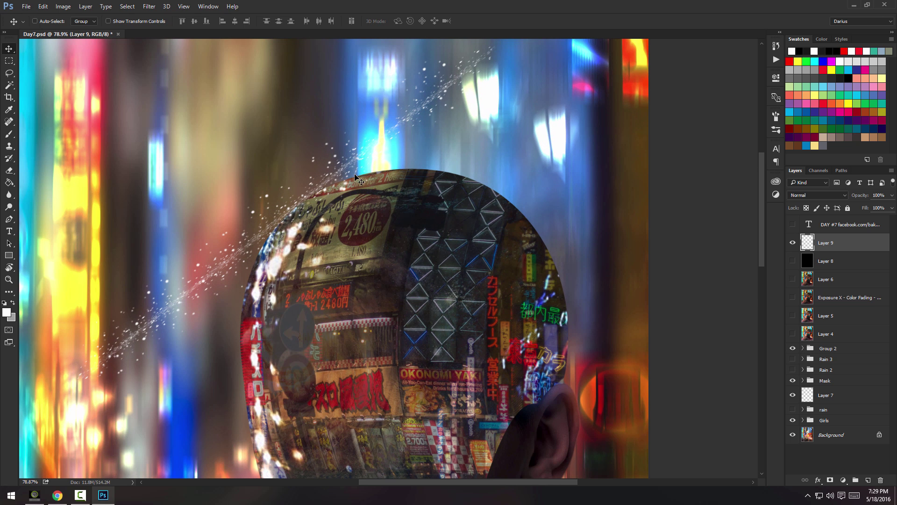
scroll(463, 295, "down", 5)
scroll(463, 295, "left", 3)
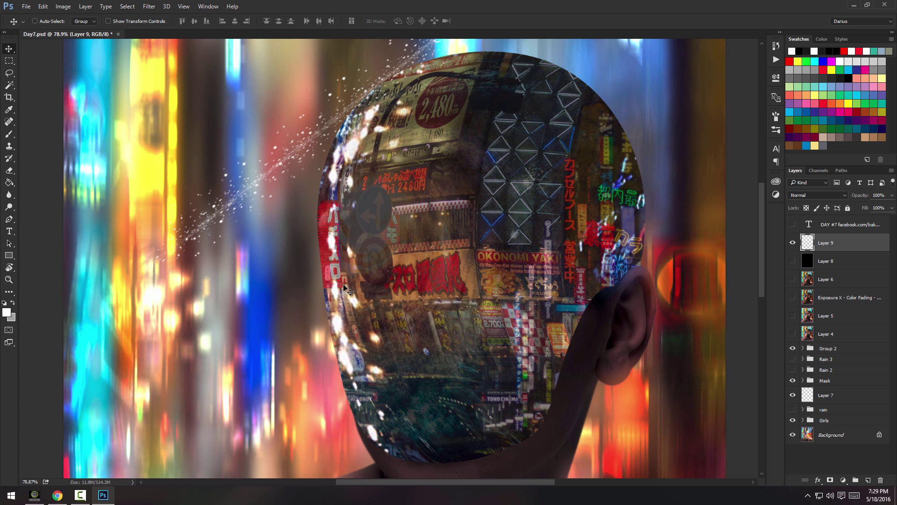
scroll(421, 160, "down", 3)
scroll(413, 117, "up", 3)
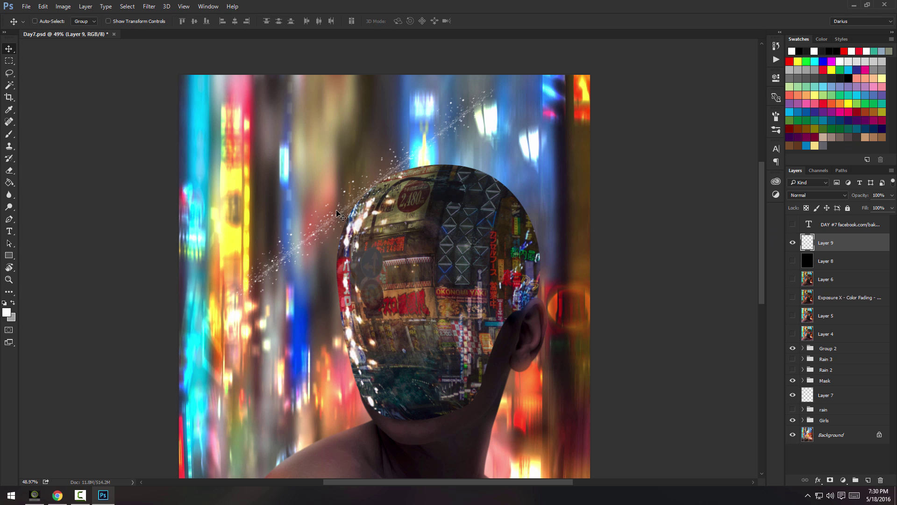
Warp the streak, pulling its top-right corner and middle down toward the helmet.
key("ctrl+t")
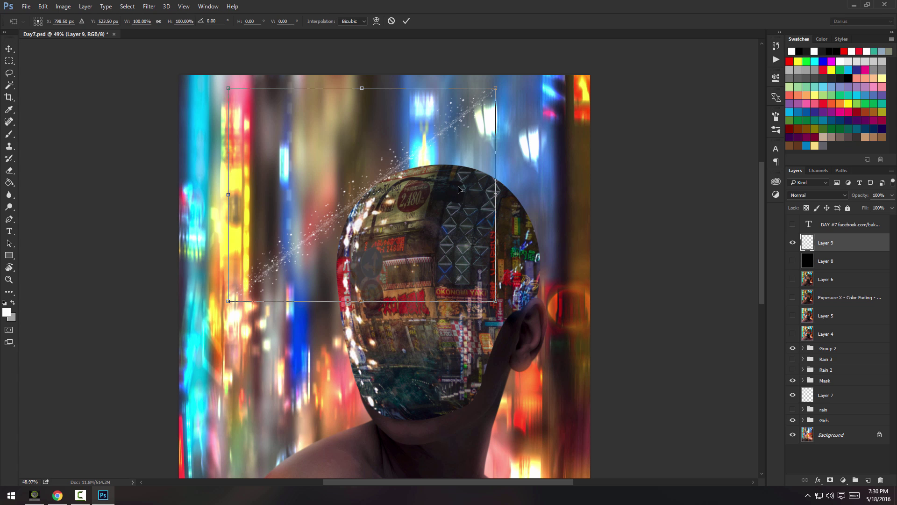
right_click(449, 126)
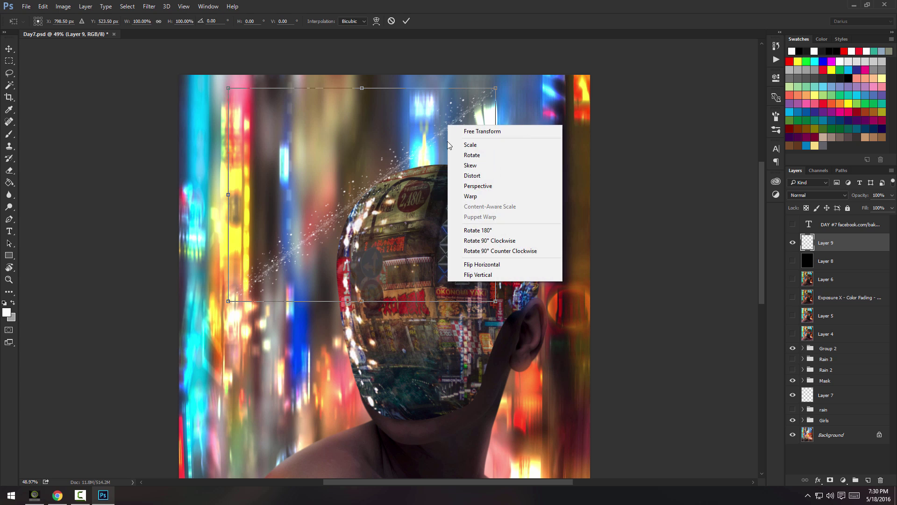
left_click(483, 197)
left_click_drag(497, 90, 505, 189)
left_click_drag(519, 145, 507, 187)
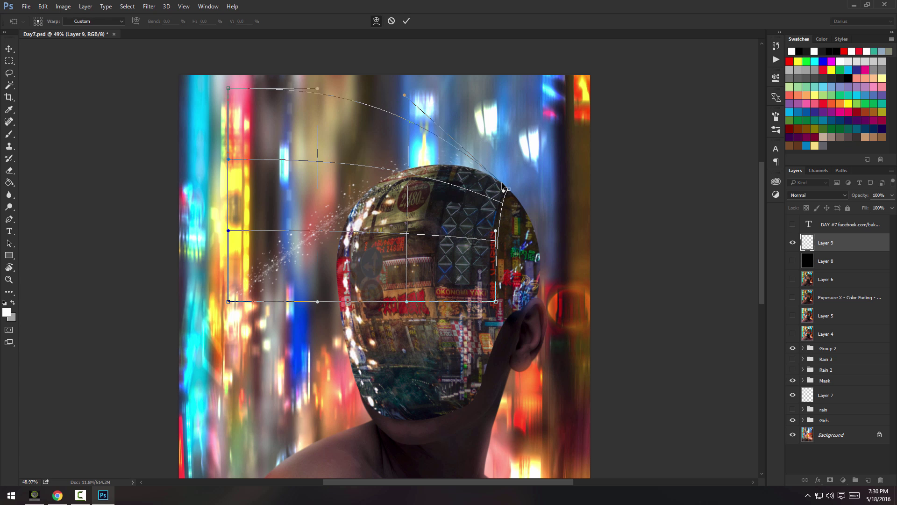
left_click_drag(436, 170, 433, 168)
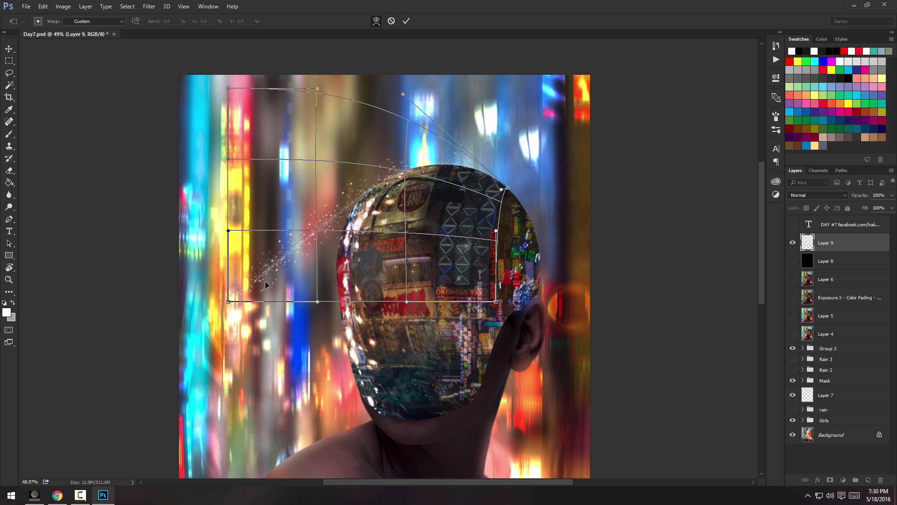
left_click_drag(227, 303, 362, 384)
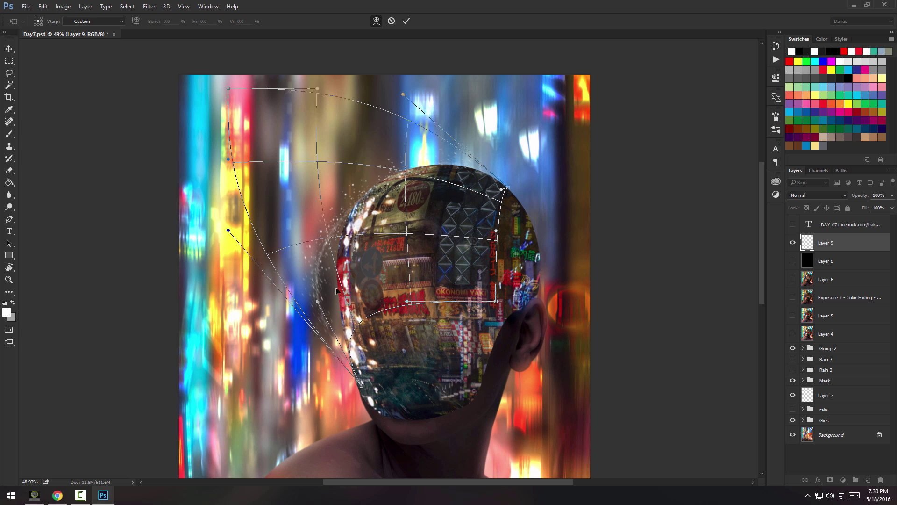
left_click_drag(332, 251, 416, 165)
Bend the streak's left parts around the helmet's left edge and apply the warp.
left_click_drag(330, 288, 331, 323)
left_click_drag(244, 115, 299, 169)
left_click_drag(375, 228, 458, 170)
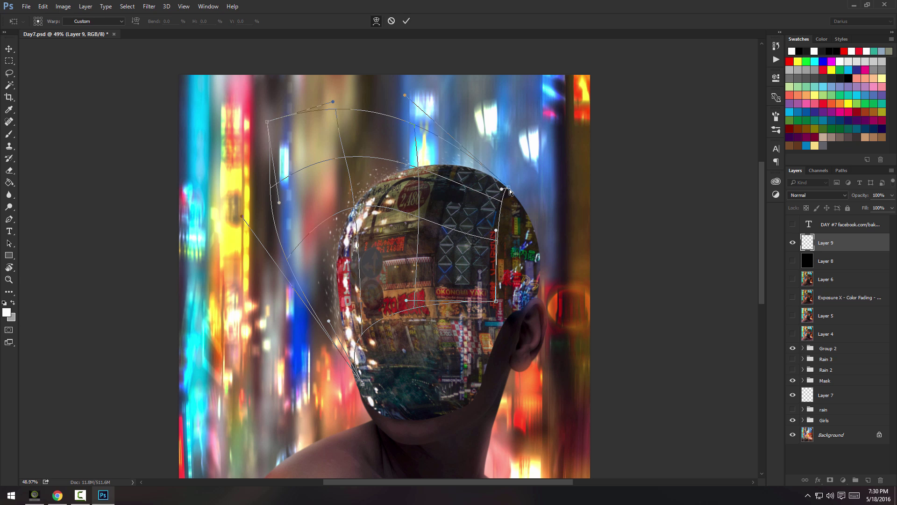
left_click_drag(510, 192, 511, 191)
left_click_drag(360, 359, 344, 333)
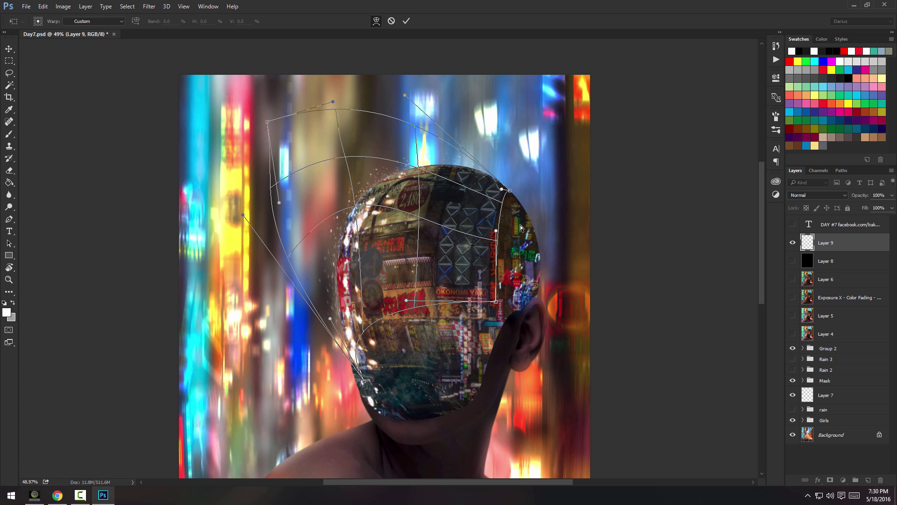
key("Return")
Shift the sparkle streak slightly right and down.
scroll(439, 189, "up", 2)
left_click_drag(455, 194, 456, 197)
scroll(452, 212, "down", 3)
scroll(420, 168, "up", 4)
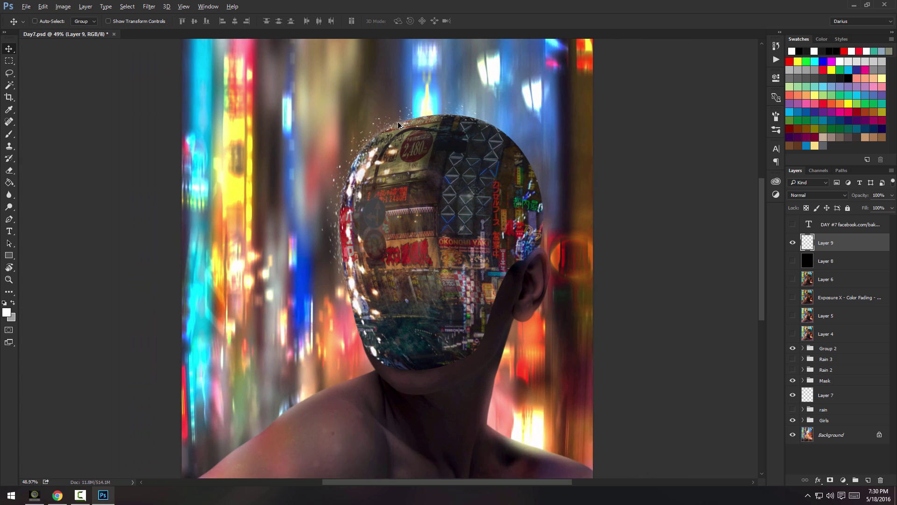
scroll(429, 179, "down", 3)
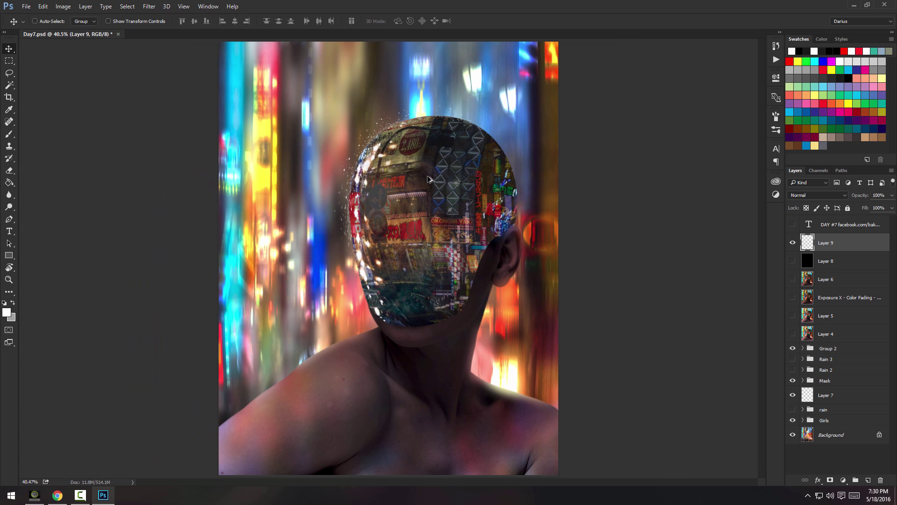
scroll(413, 136, "up", 2)
scroll(414, 135, "down", 2)
scroll(413, 136, "up", 3)
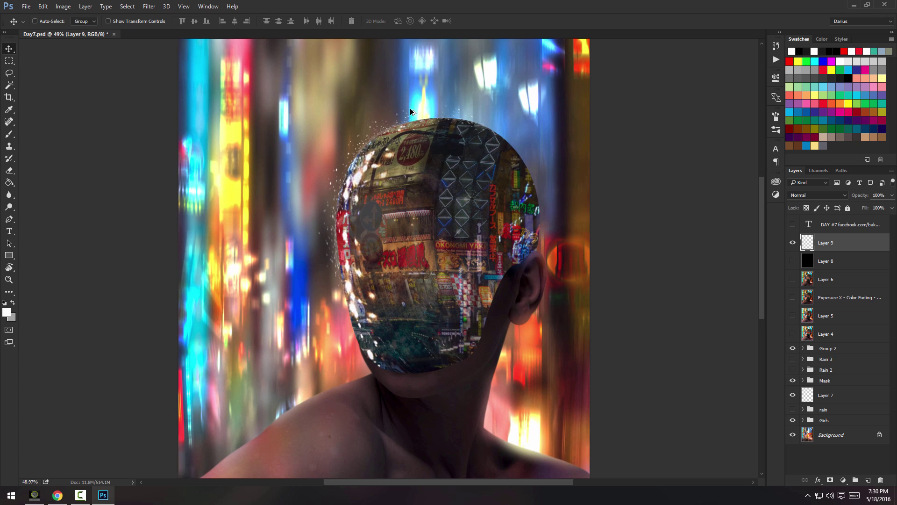
scroll(413, 129, "up", 1)
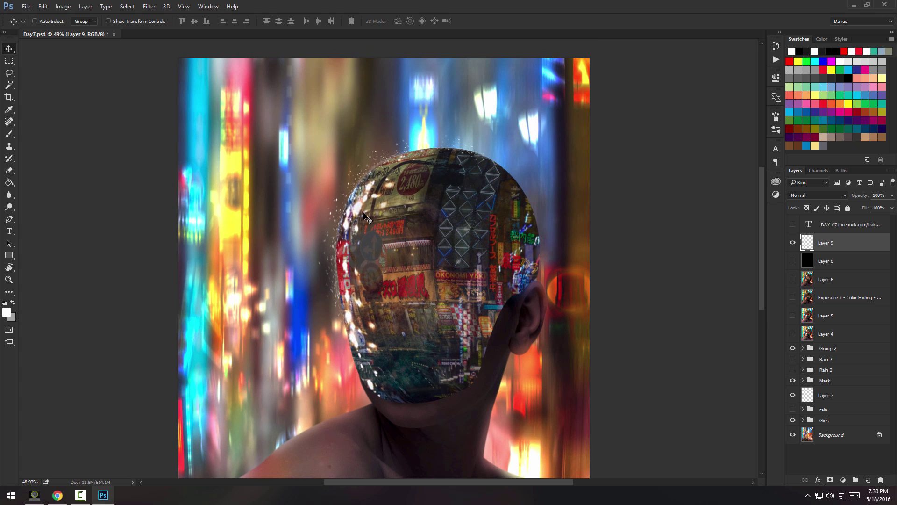
scroll(373, 250, "down", 6)
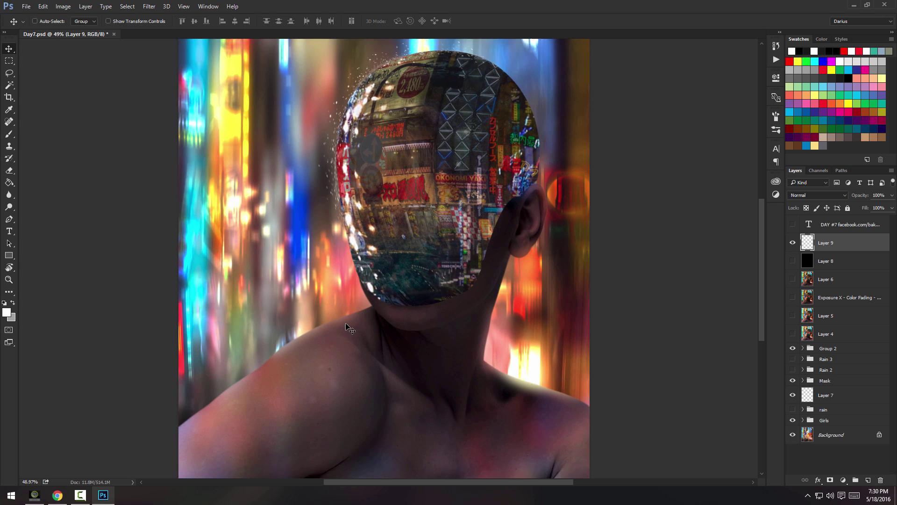
scroll(374, 271, "up", 5)
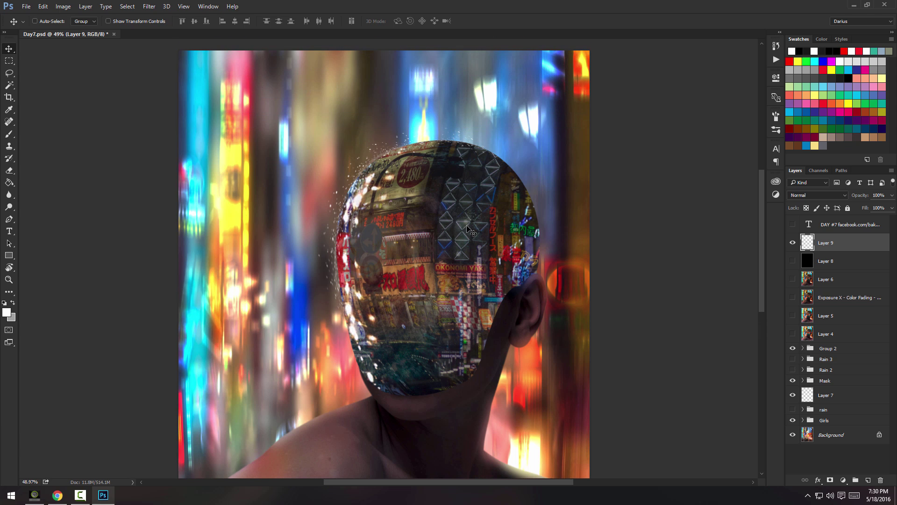
Duplicate Layer 9 and merge the original and copy into Layer 9 copy.
key("ctrl")
key("ctrl+j")
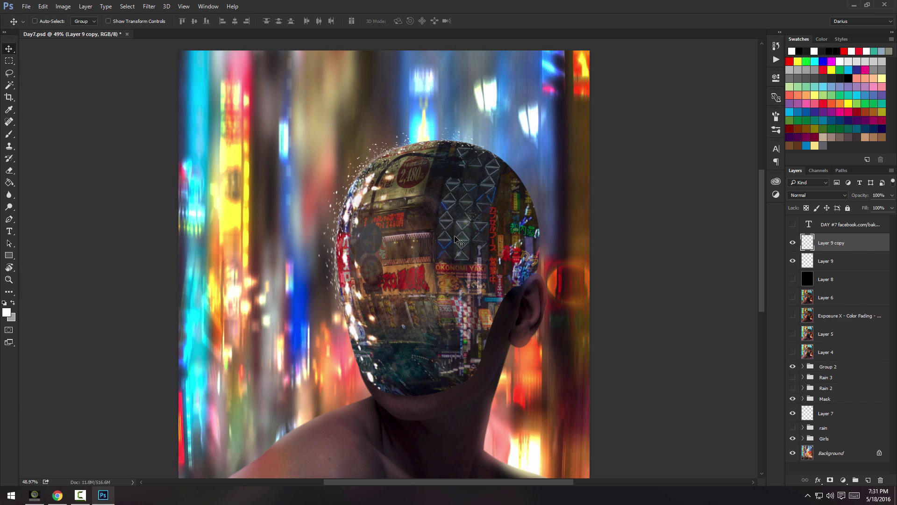
scroll(390, 182, "up", 1)
scroll(379, 165, "up", 2)
scroll(385, 182, "down", 4)
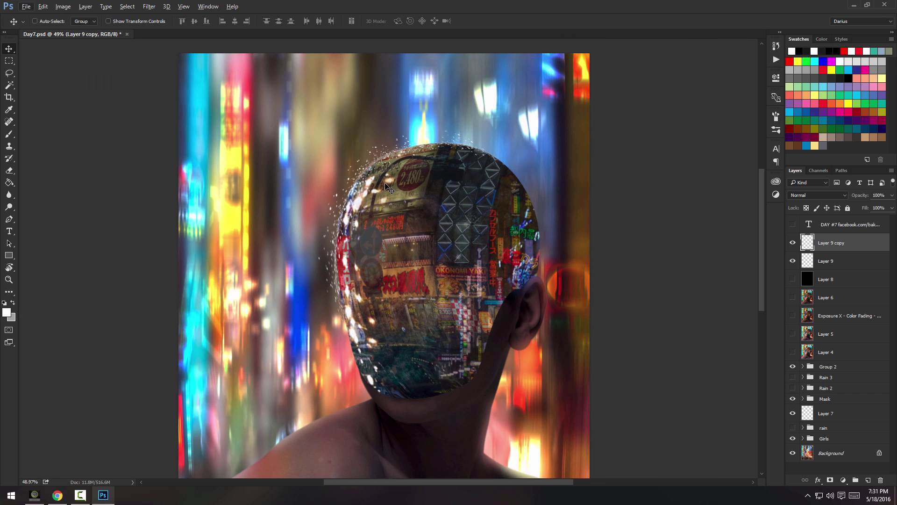
key("ctrl")
left_click(848, 261, "ctrl")
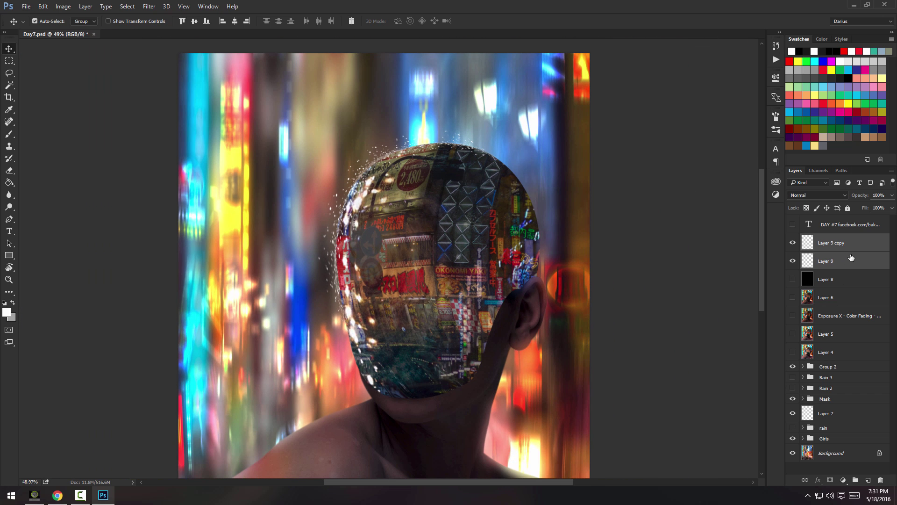
right_click(859, 250)
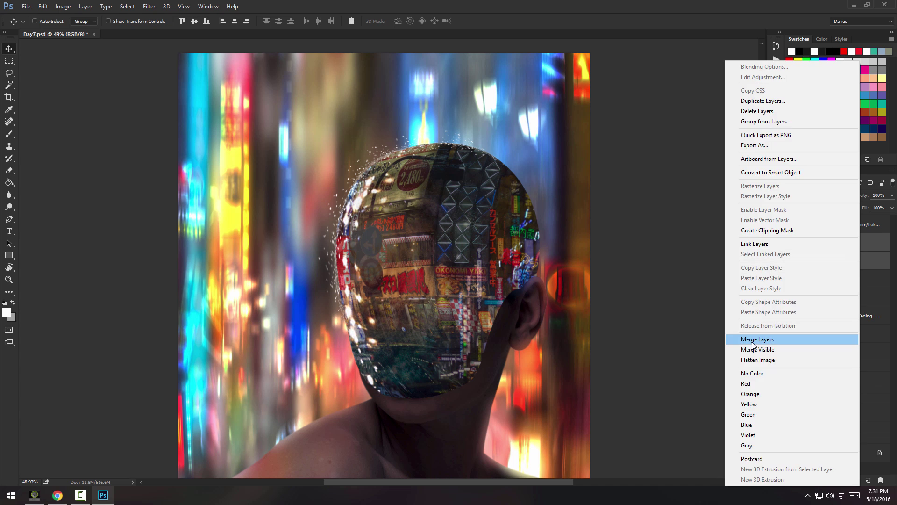
left_click(836, 343)
scroll(467, 290, "down", 3)
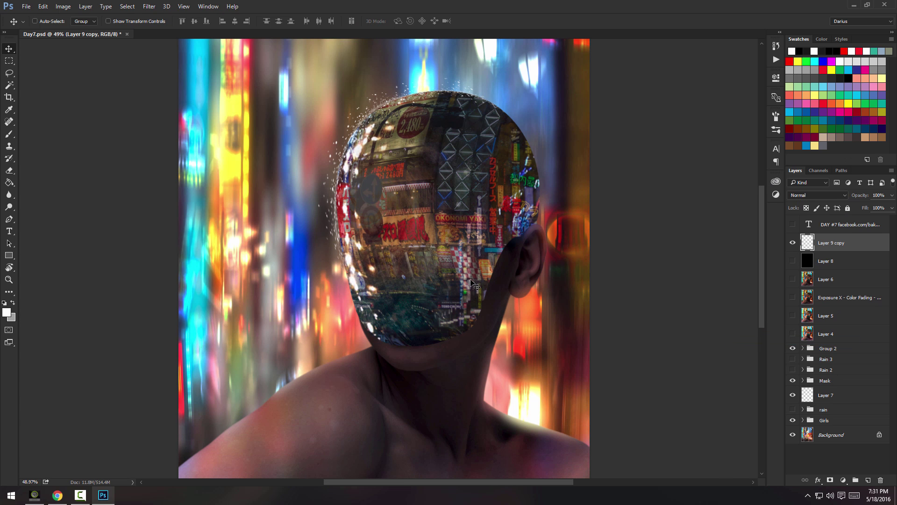
scroll(475, 285, "down", 1)
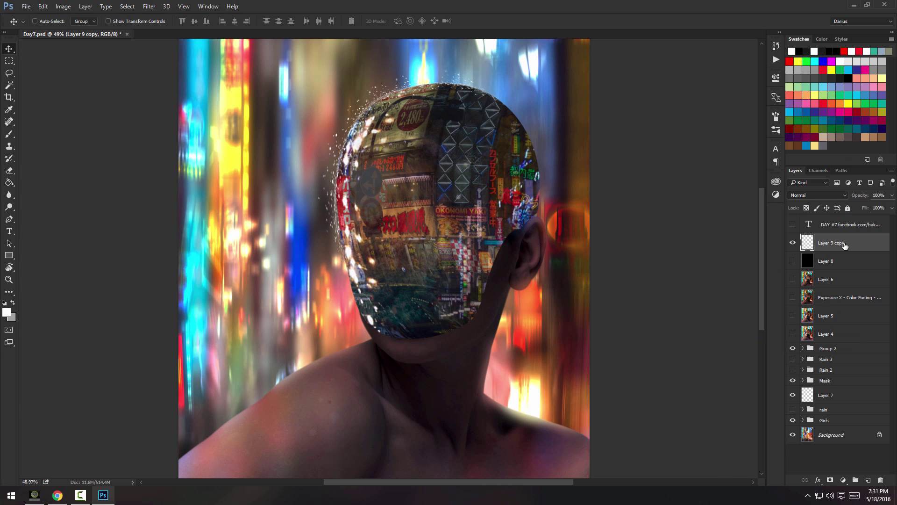
scroll(358, 327, "down", 4)
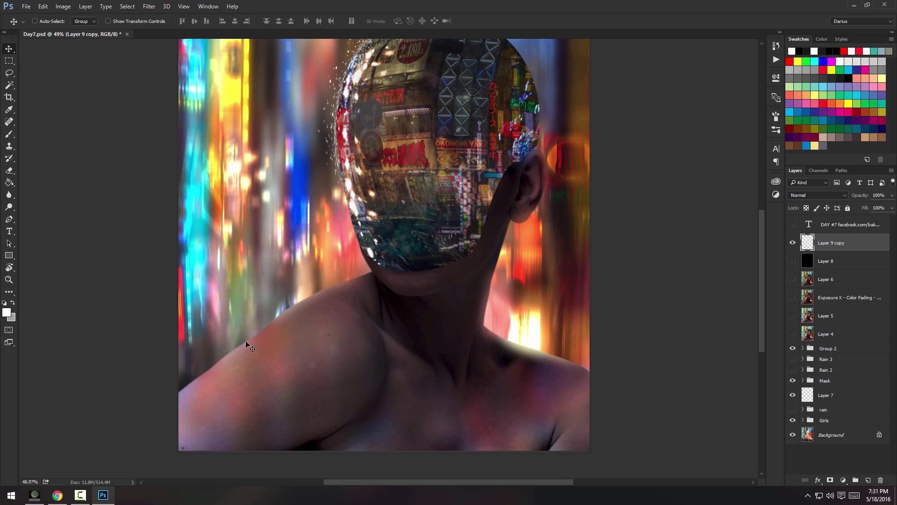
scroll(579, 309, "up", 3)
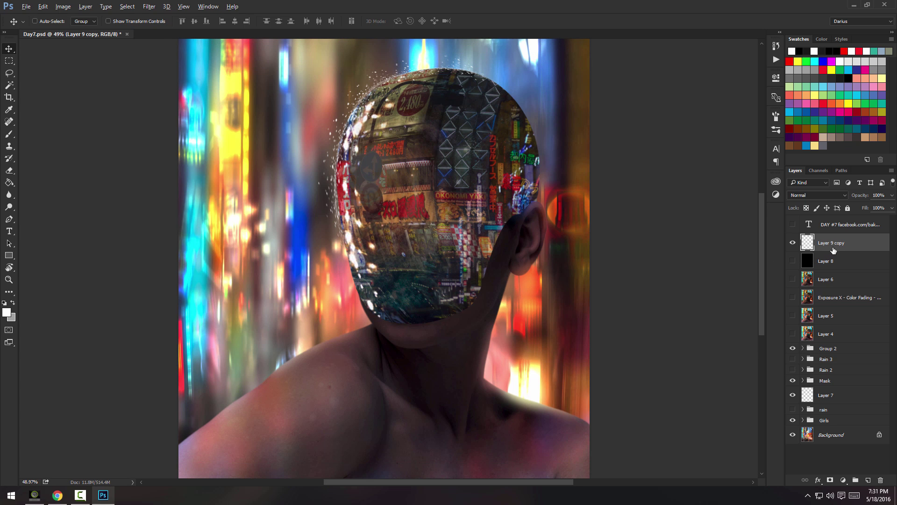
Duplicate the splash as Layer 9 copy 2 and move it onto the left shoulder.
key("ctrl+j")
left_click_drag(397, 159, 345, 450)
key("ctrl+t")
scroll(435, 414, "down", 3)
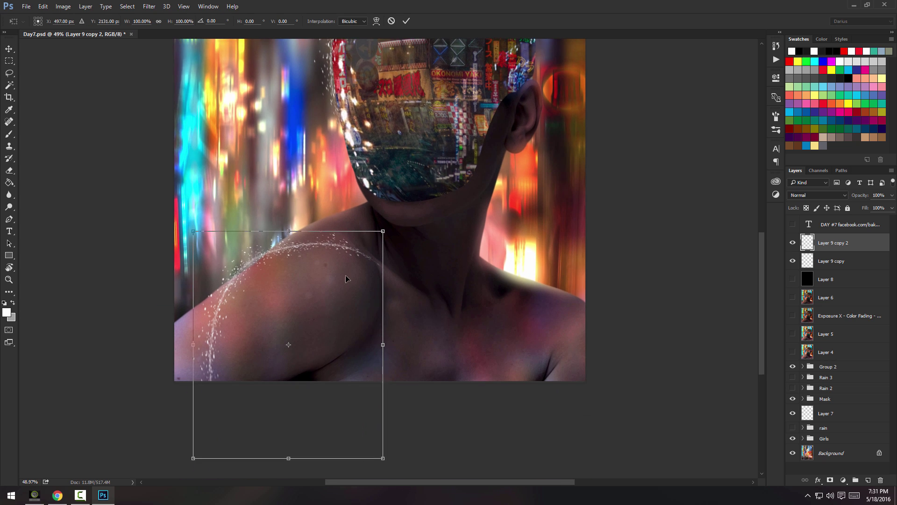
right_click(331, 268)
left_click(354, 340)
Warp the copy's mesh so the spray curves along the shoulder's upper edge.
left_click_drag(364, 312, 363, 210)
left_click_drag(204, 451, 159, 409)
left_click_drag(231, 293, 243, 268)
left_click_drag(310, 242, 238, 280)
mouse_move(176, 339)
left_mouse_down()
mouse_move(191, 320)
mouse_move(177, 321)
left_mouse_up()
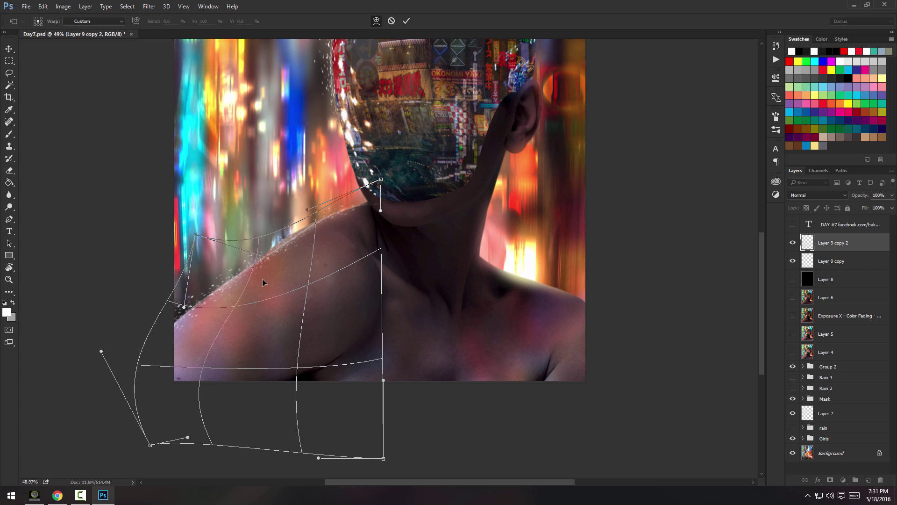
left_click_drag(289, 241, 288, 239)
left_click_drag(344, 212, 343, 214)
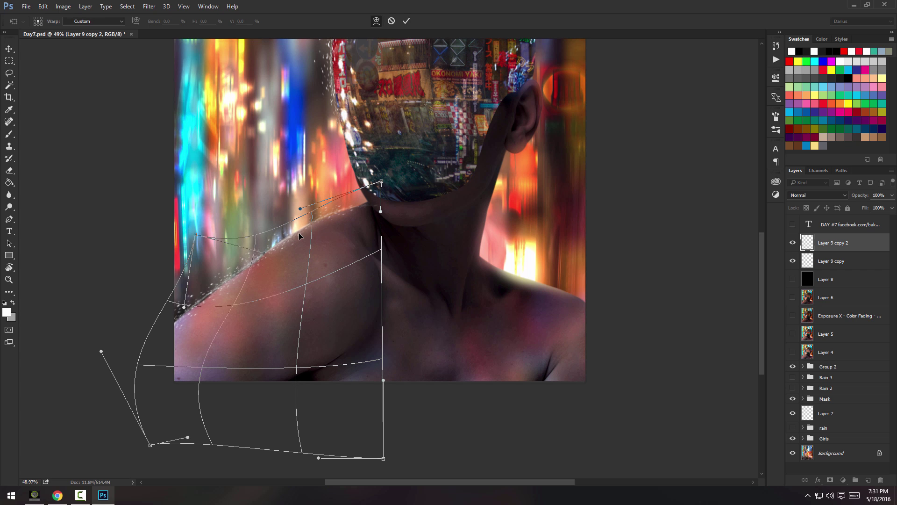
key("Return")
Refine the shoulder splash with a second warp pass, then fit the whole image on screen.
key("ctrl+t")
right_click(279, 251)
left_click(302, 321)
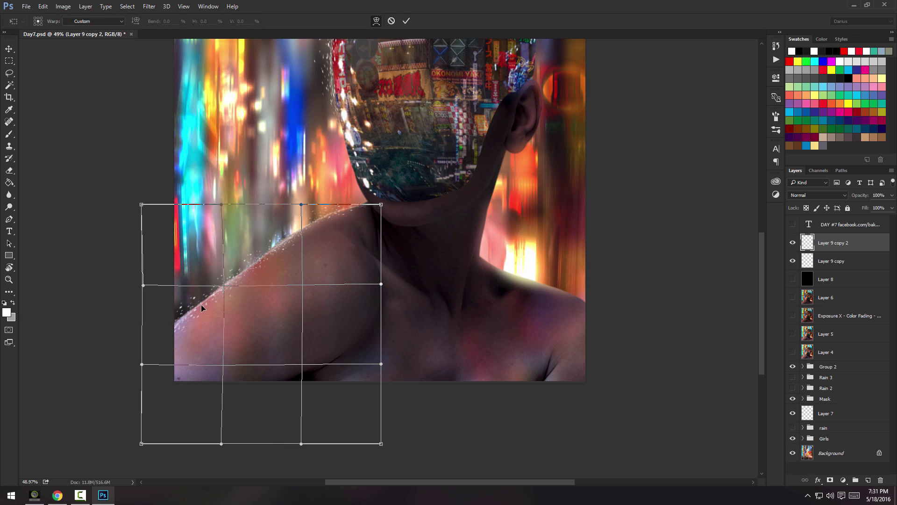
key("Return")
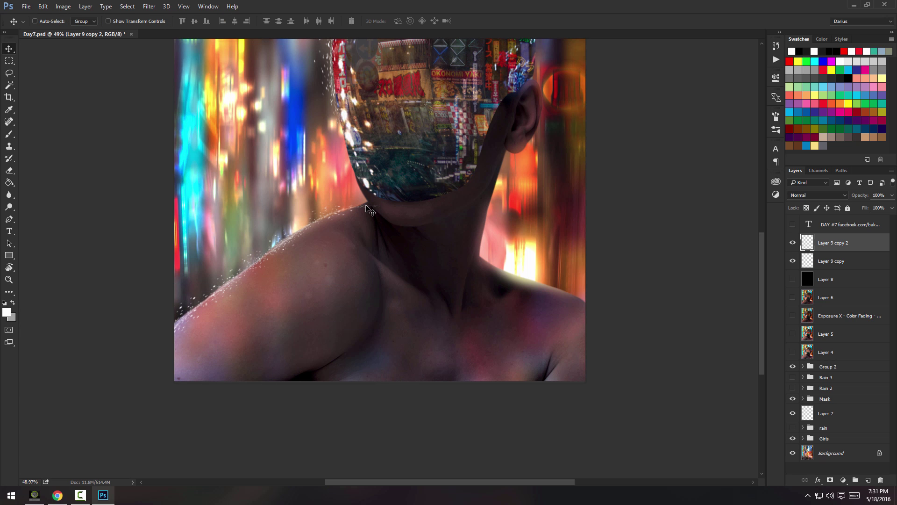
key("ctrl+minus")
key("ctrl+0")
scroll(341, 359, "up", 3)
scroll(354, 380, "down", 4)
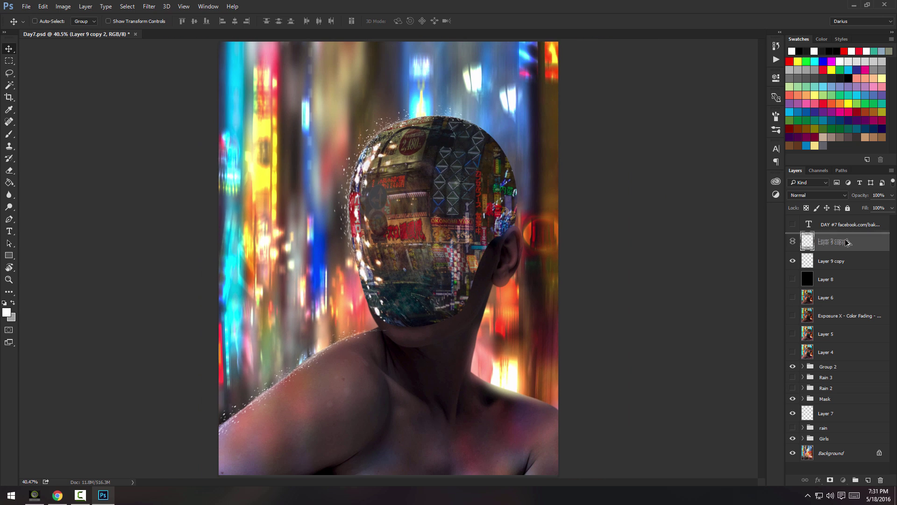
Duplicate the splash as Layer 9 copy 3 and rotate it about 58° onto the right shoulder.
key("ctrl+j")
mouse_move(414, 351)
left_mouse_down()
mouse_move(582, 363)
mouse_move(605, 340)
mouse_move(637, 361)
left_mouse_up()
key("ctrl+t")
left_click_drag(502, 396, 473, 388)
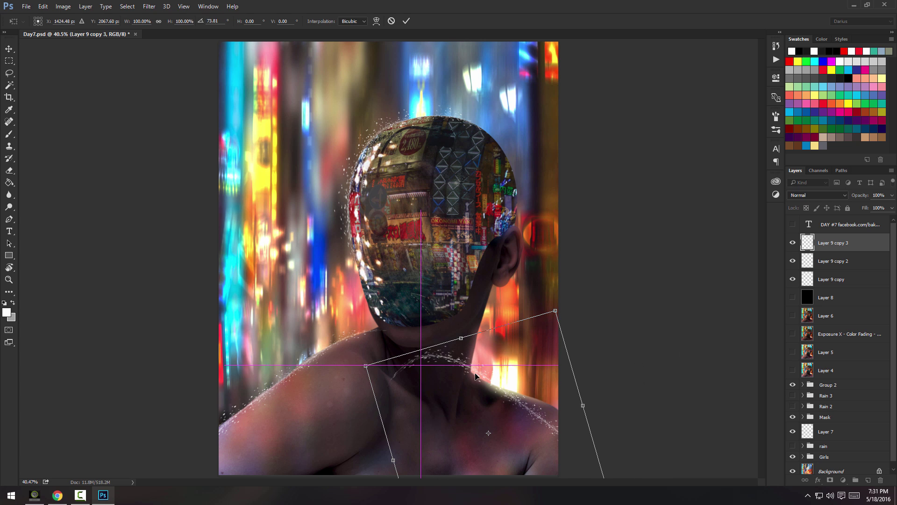
mouse_move(534, 299)
left_mouse_down()
mouse_move(527, 283)
mouse_move(528, 350)
mouse_move(540, 306)
left_mouse_up()
left_click_drag(528, 346, 529, 349)
left_click_drag(544, 314, 543, 313)
key("Return")
Erase the excess spray of Layer 9 copy 3 near the ear.
key("e")
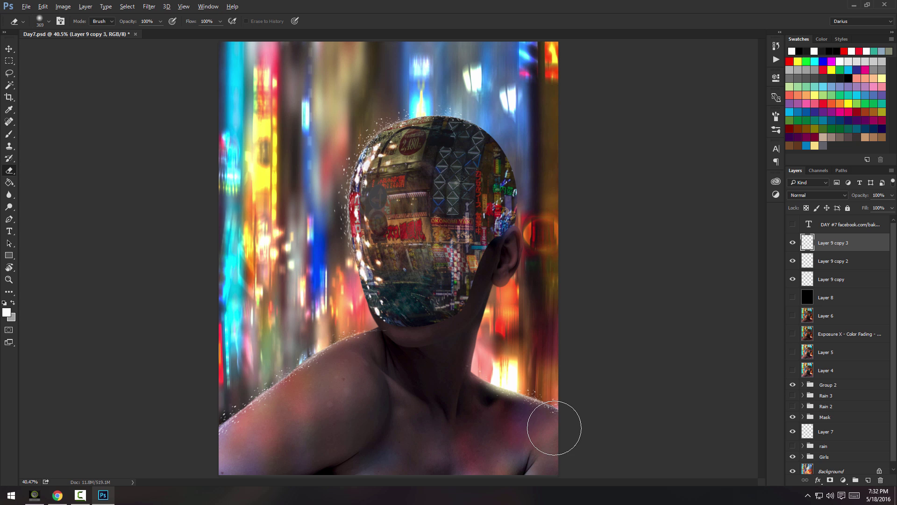
scroll(555, 425, "up", 2)
scroll(528, 378, "down", 1)
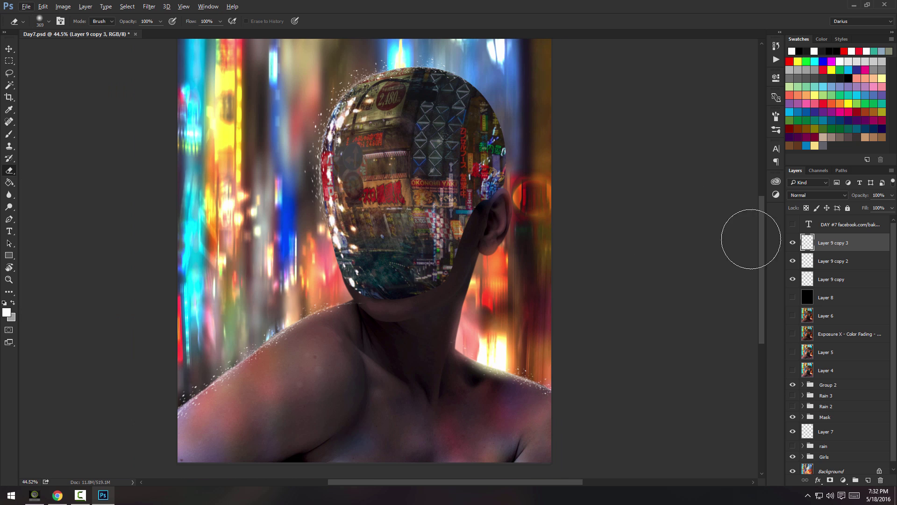
scroll(515, 218, "up", 3)
scroll(515, 217, "down", 3)
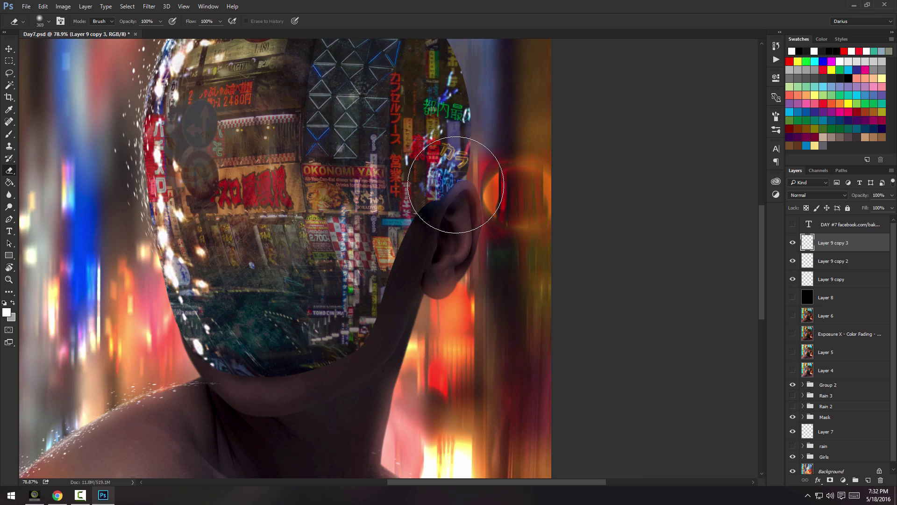
scroll(474, 202, "down", 1)
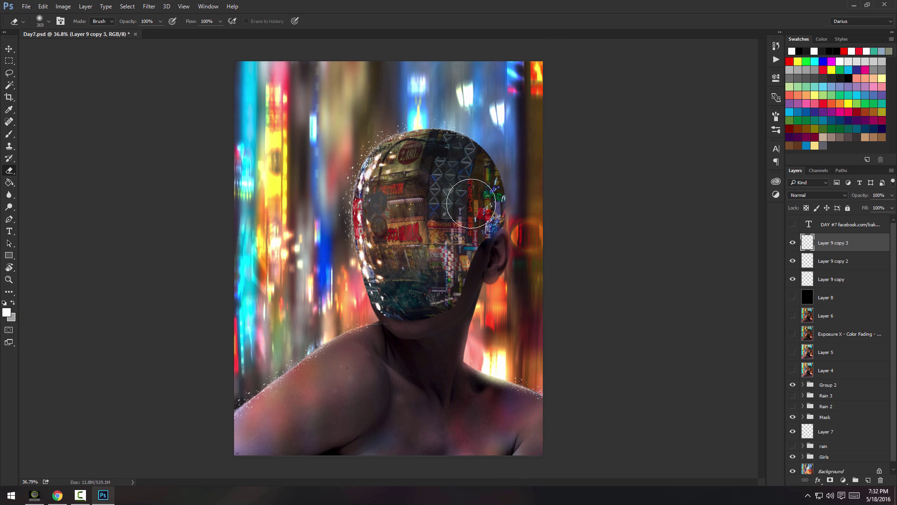
scroll(471, 203, "down", 1)
scroll(433, 221, "up", 2)
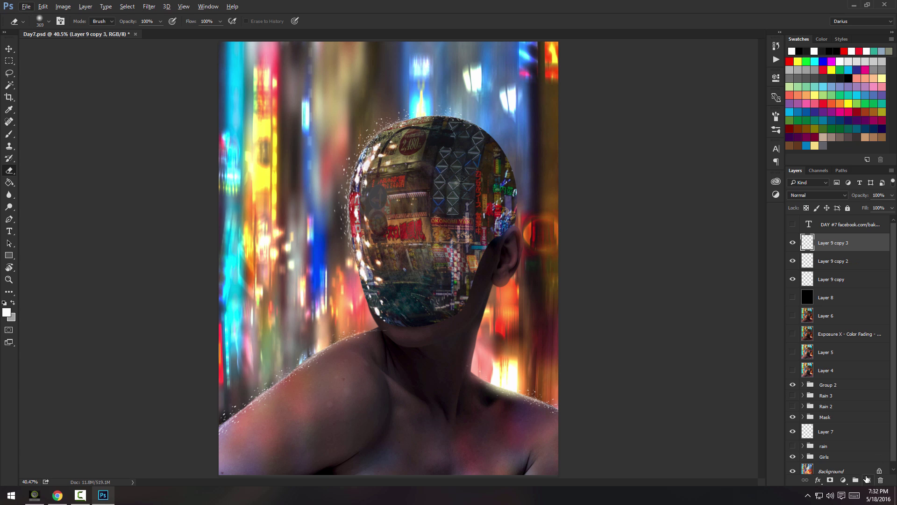
Add a new layer and fill it with black using the Paint Bucket.
left_click(868, 480)
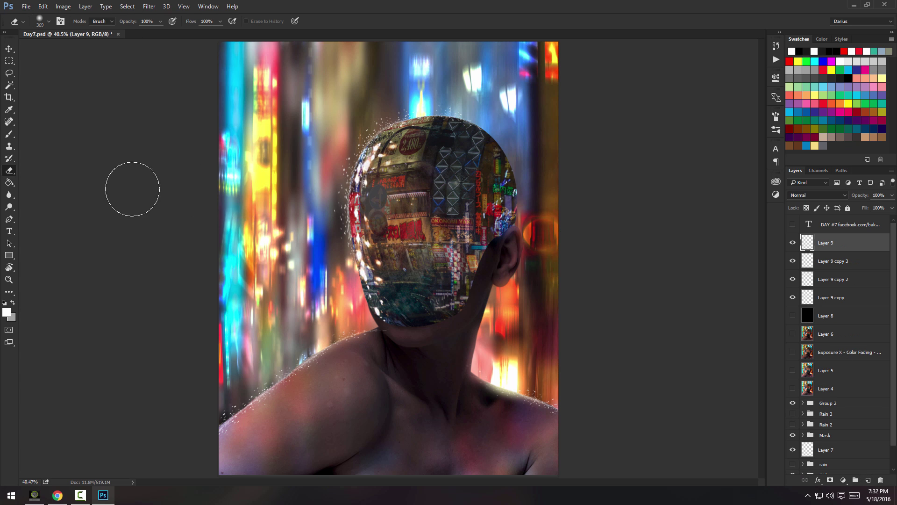
left_click(9, 182)
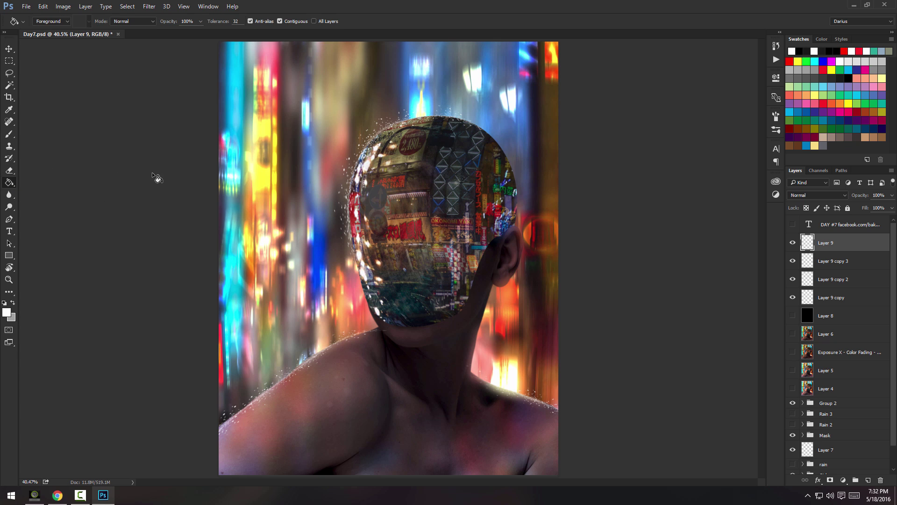
left_click(849, 78)
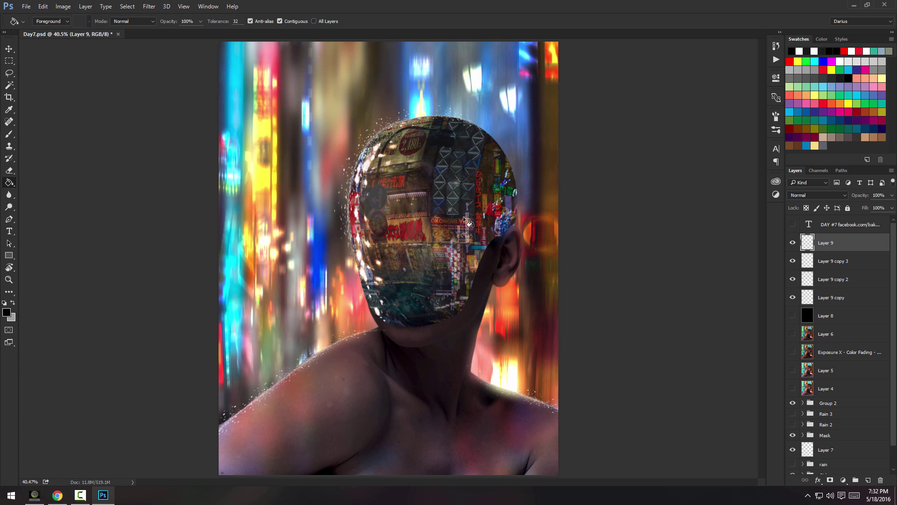
left_click(442, 227)
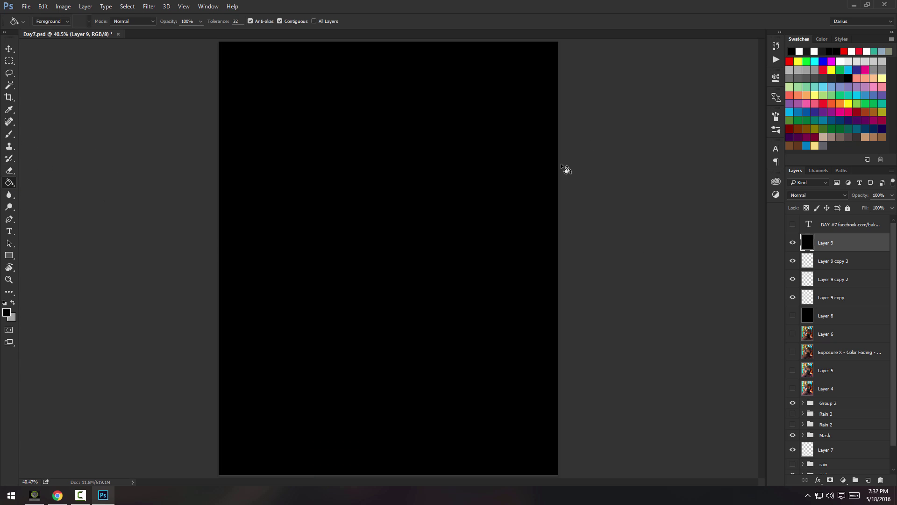
Apply Add Noise at 16.8%, Gaussian, Monochromatic to the black layer.
left_click(149, 7)
mouse_move(176, 136)
left_click(112, 138)
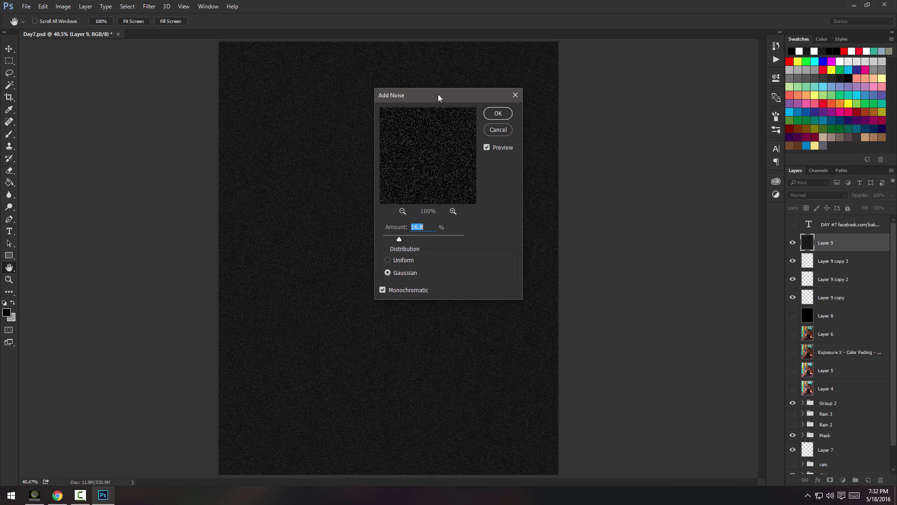
left_click_drag(438, 97, 647, 115)
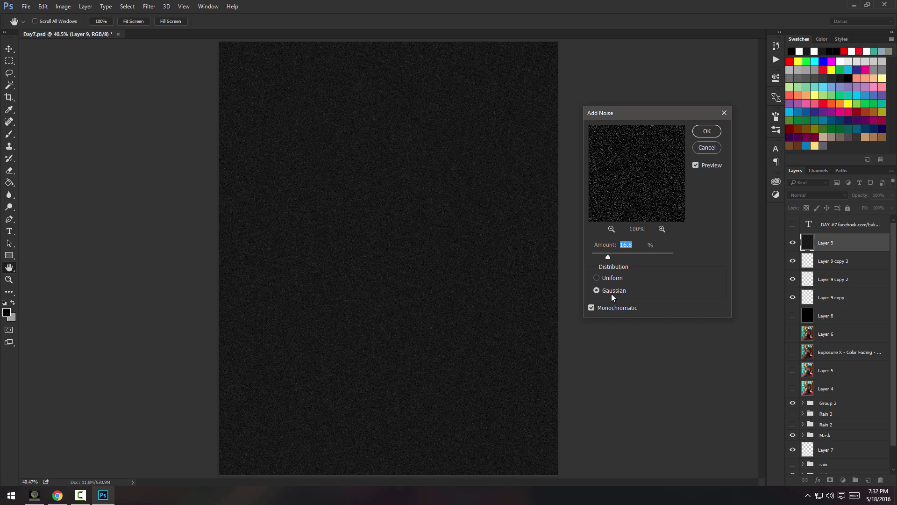
left_click(706, 131)
Inspect the noise grain, then review Image Size (1796 × 2290 px) and cancel without resizing.
key("g")
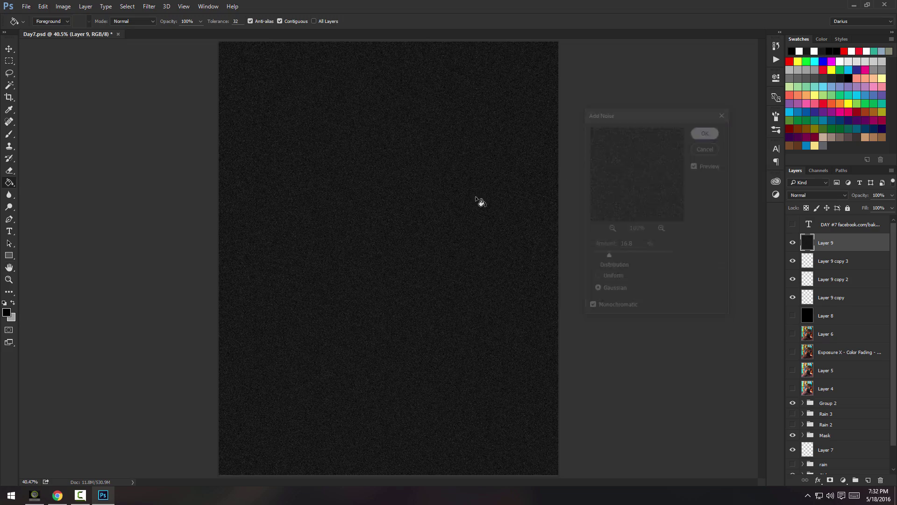
scroll(446, 234, "up", 4)
scroll(397, 246, "down", 5)
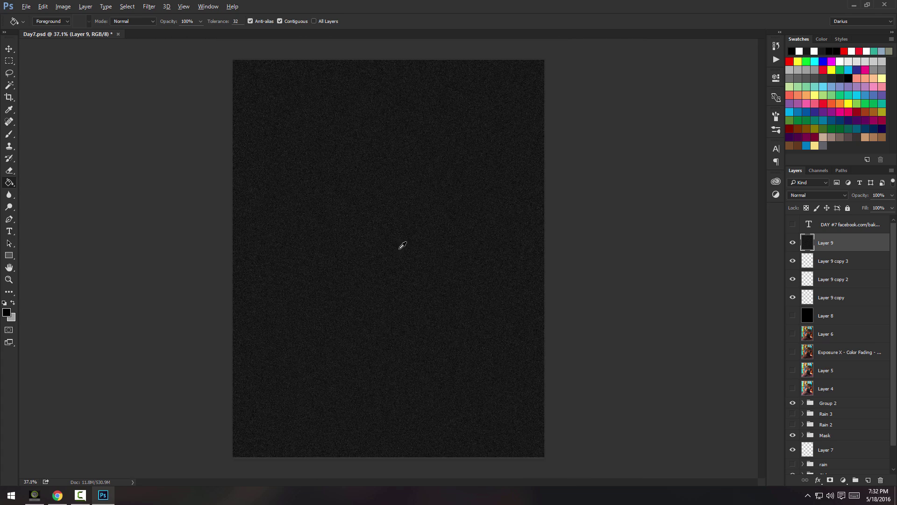
scroll(403, 246, "up", 1)
scroll(406, 250, "down", 1)
left_click(64, 6)
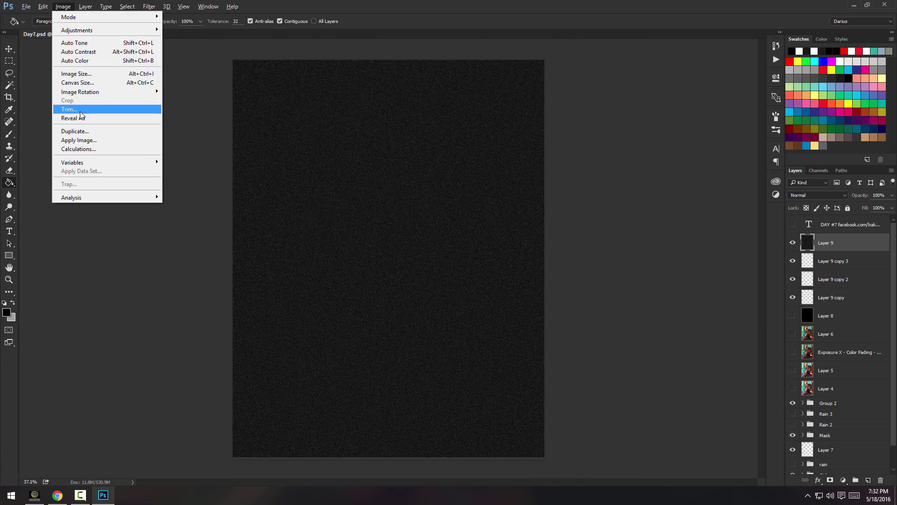
left_click(79, 74)
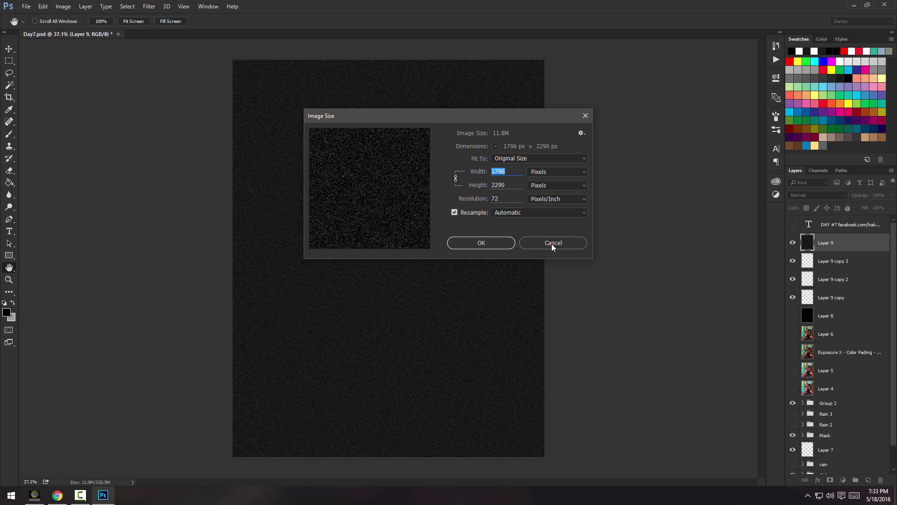
left_click(553, 243)
Zoom into the noise layer to check the fine monochromatic specks.
key("g")
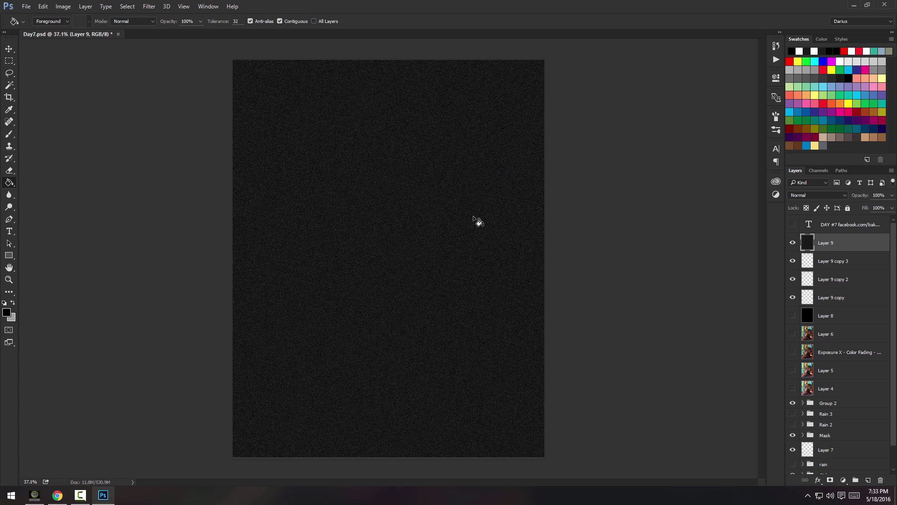
scroll(435, 208, "down", 2)
scroll(434, 210, "up", 3)
scroll(434, 210, "up", 1)
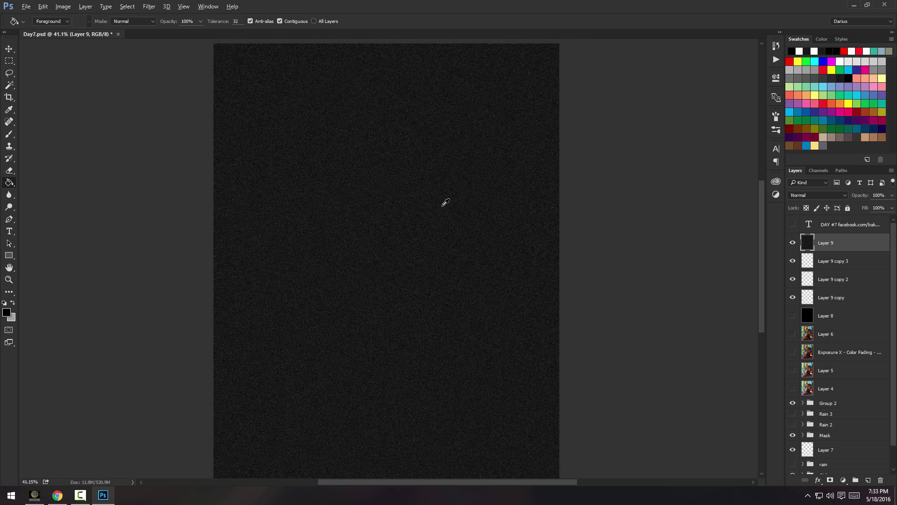
scroll(453, 210, "up", 2)
Apply Motion Blur to Layer 9's noise at -60° angle and 49 px distance.
left_click(150, 7)
mouse_move(178, 109)
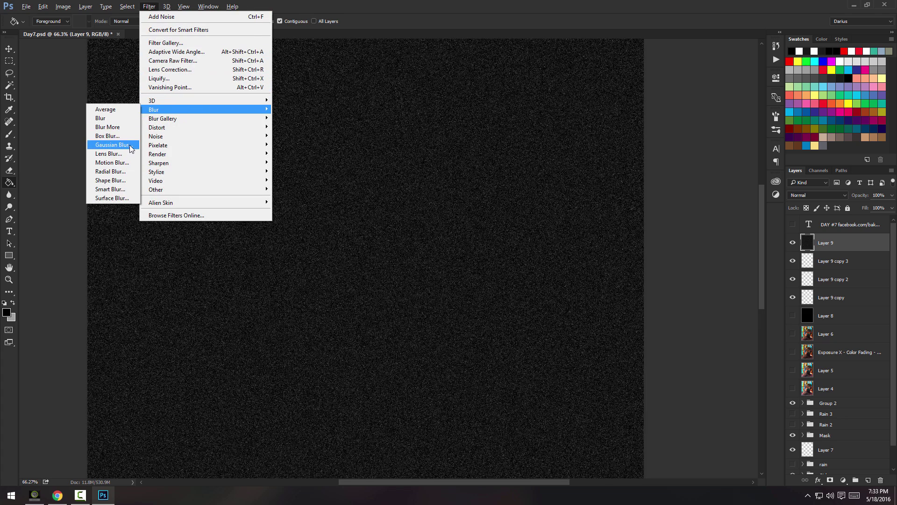
left_click(125, 162)
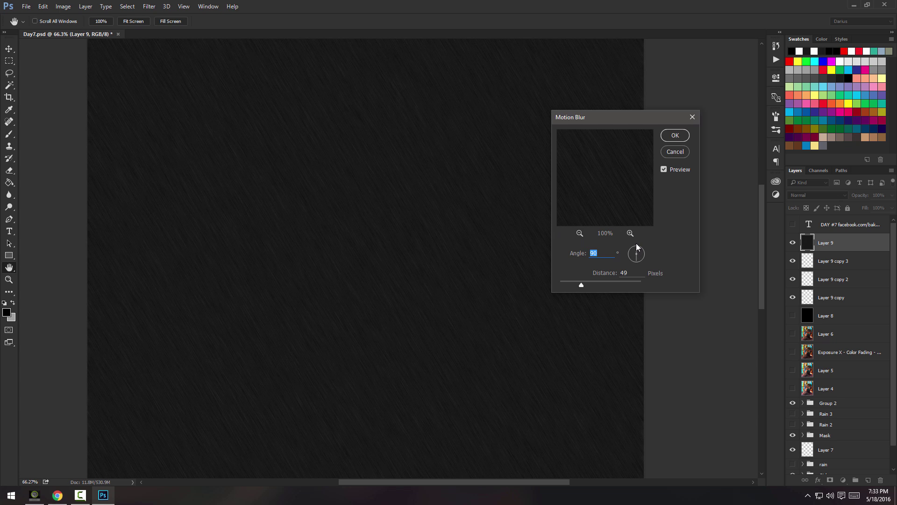
left_click_drag(637, 249, 633, 250)
type("60")
left_click(675, 135)
scroll(423, 208, "down", 1)
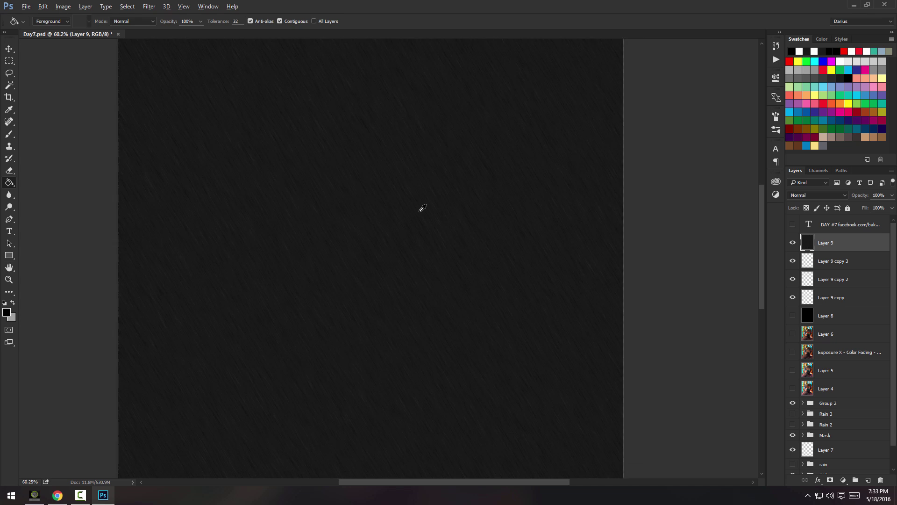
scroll(422, 208, "down", 1)
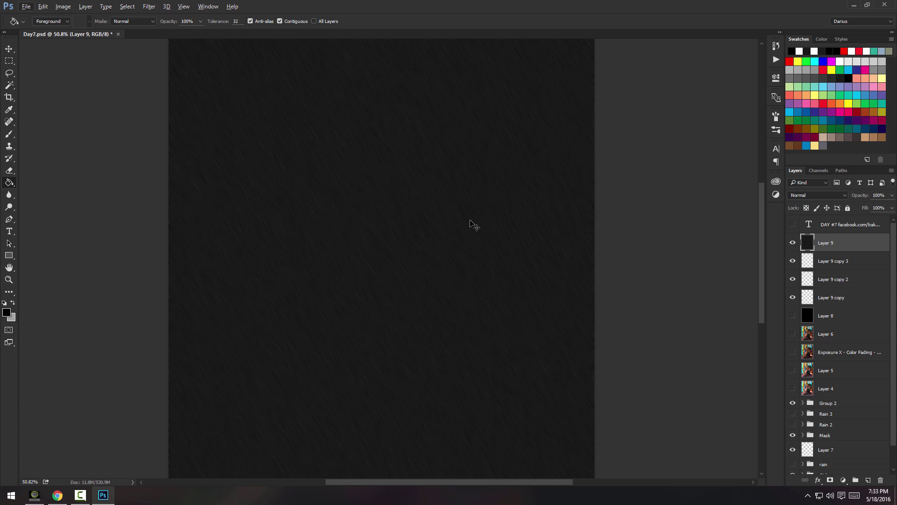
In Levels, raise the rain layer's black input point and pull the white point down toward 161.
key("ctrl+l")
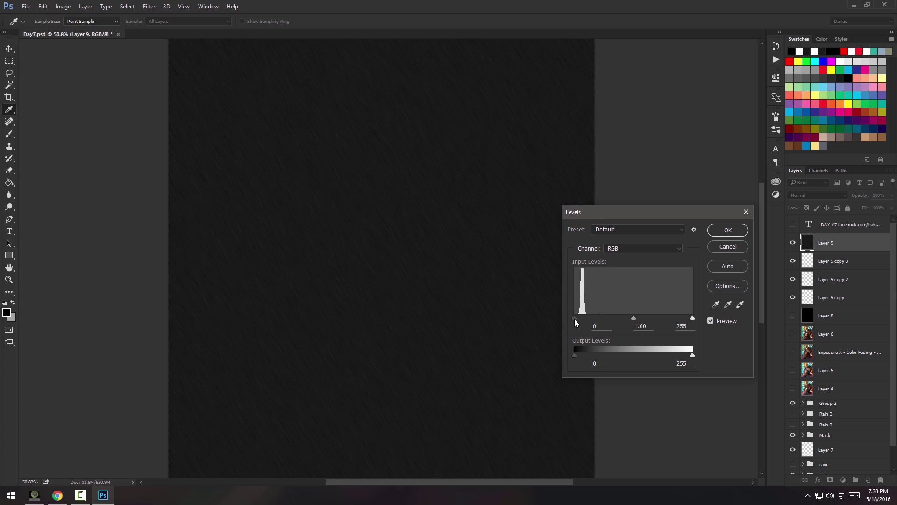
left_click_drag(575, 318, 575, 320)
left_click_drag(579, 319, 581, 321)
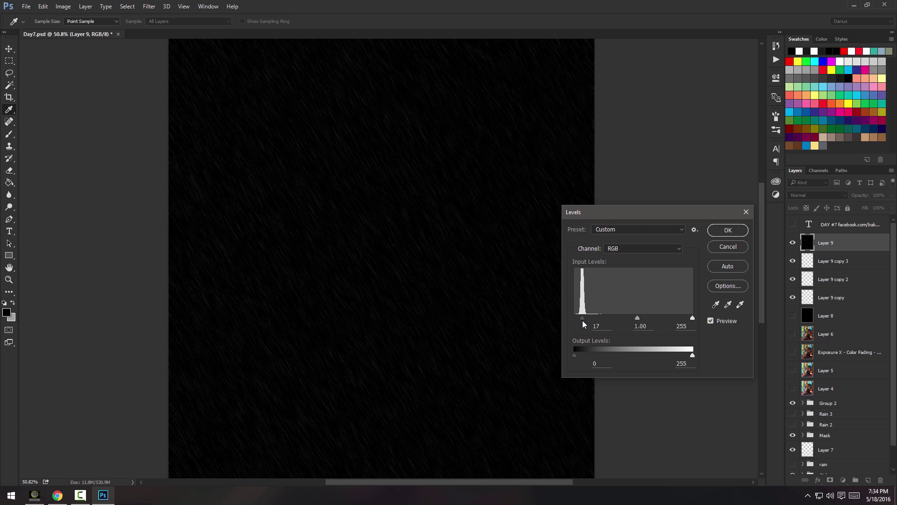
left_click(582, 320)
left_click_drag(691, 318, 649, 321)
Set the Levels black input to 21 and apply the adjustment.
left_click_drag(582, 318, 584, 318)
left_click(584, 318)
left_click(727, 229)
key("g")
scroll(466, 202, "up", 5)
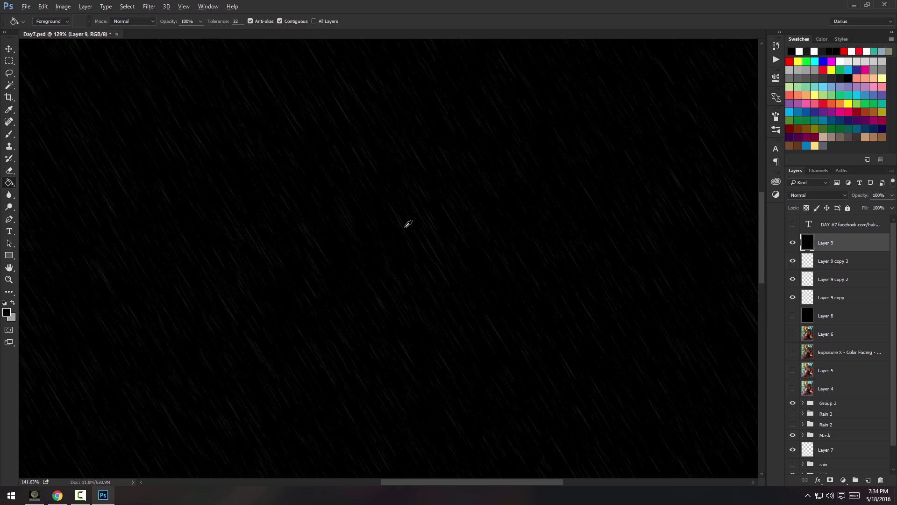
scroll(426, 228, "down", 5)
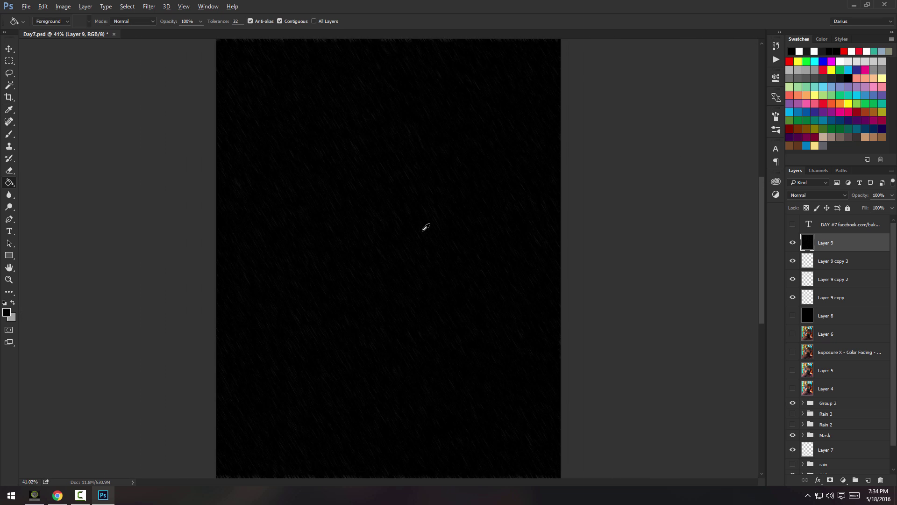
scroll(404, 217, "up", 5)
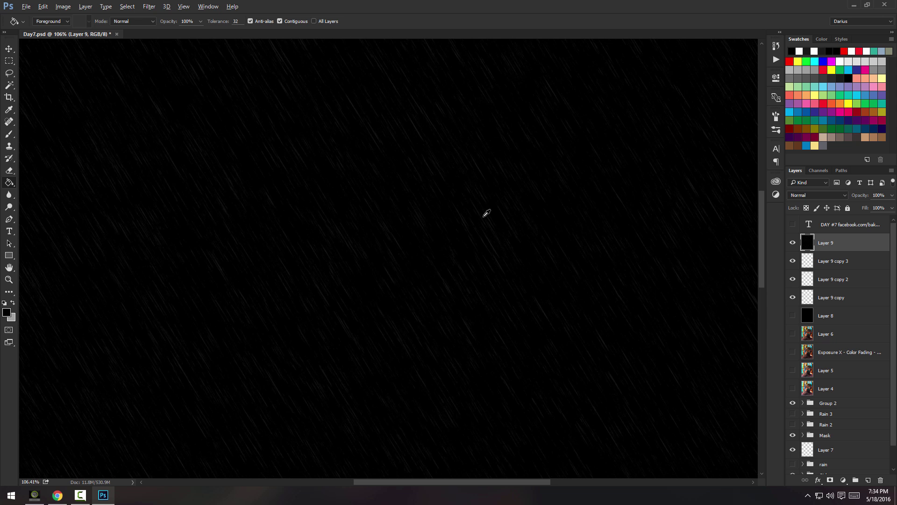
scroll(467, 255, "down", 5)
scroll(432, 250, "up", 2)
scroll(435, 250, "down", 1)
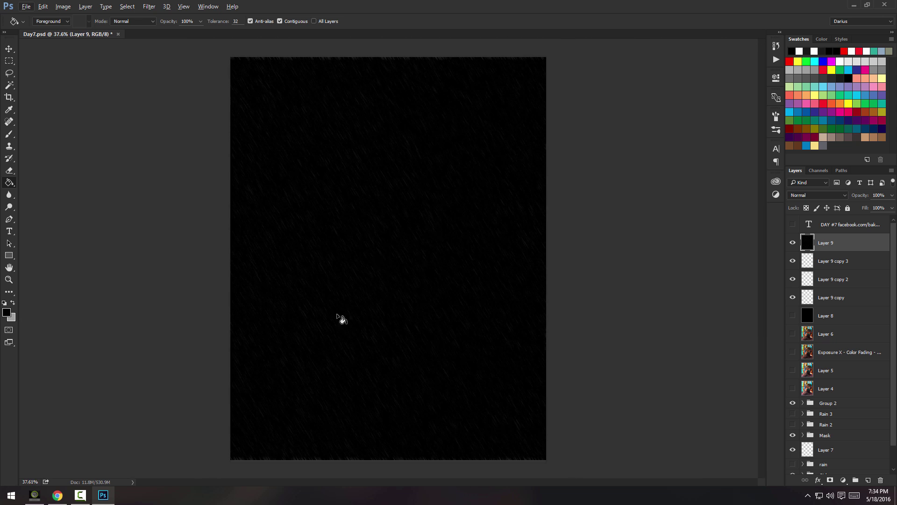
Undo the accidental grey Paint Bucket fill on Layer 9.
left_click(433, 182)
scroll(421, 212, "up", 4)
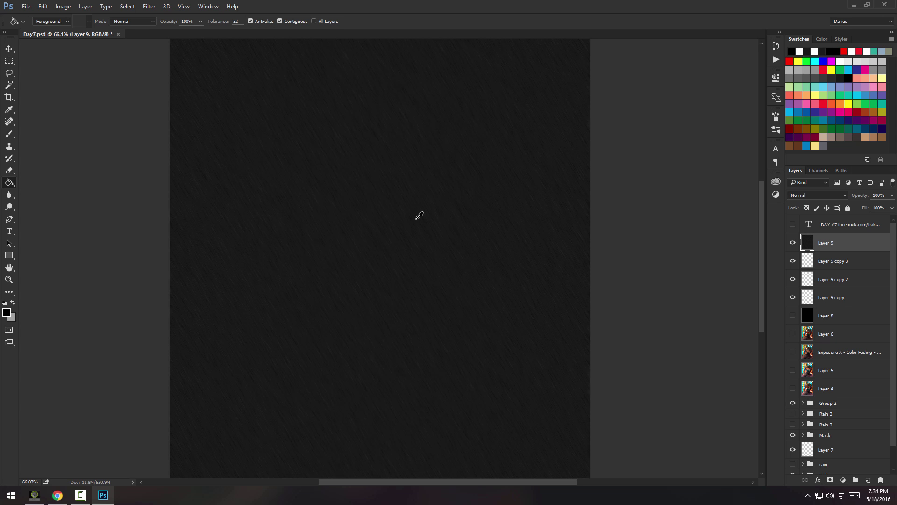
key("ctrl+z")
scroll(432, 212, "down", 4)
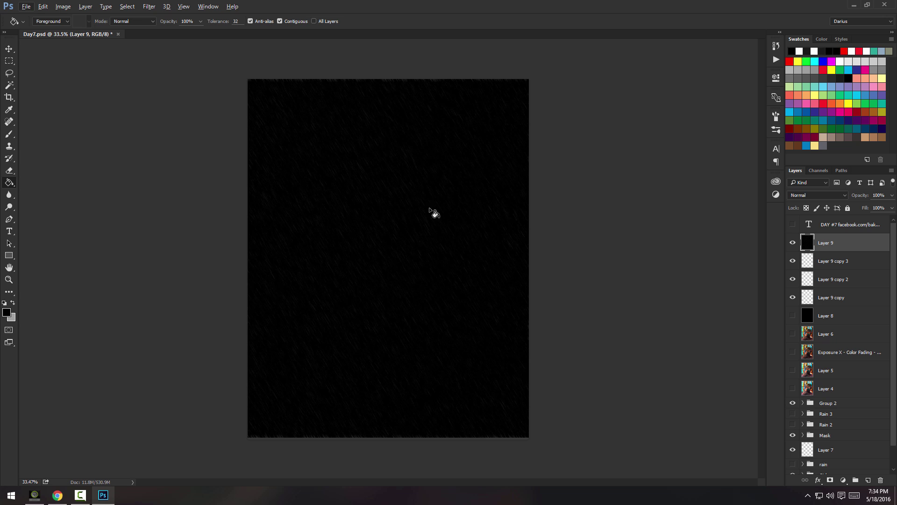
scroll(430, 257, "up", 2)
scroll(430, 260, "down", 2)
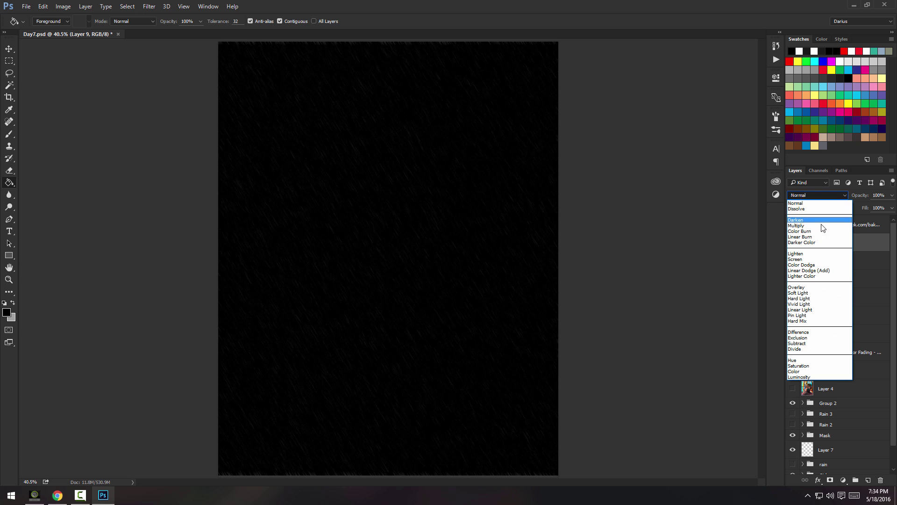
Set Layer 9 to Screen blending and inspect the rain over the portrait at 100%.
left_click(817, 260)
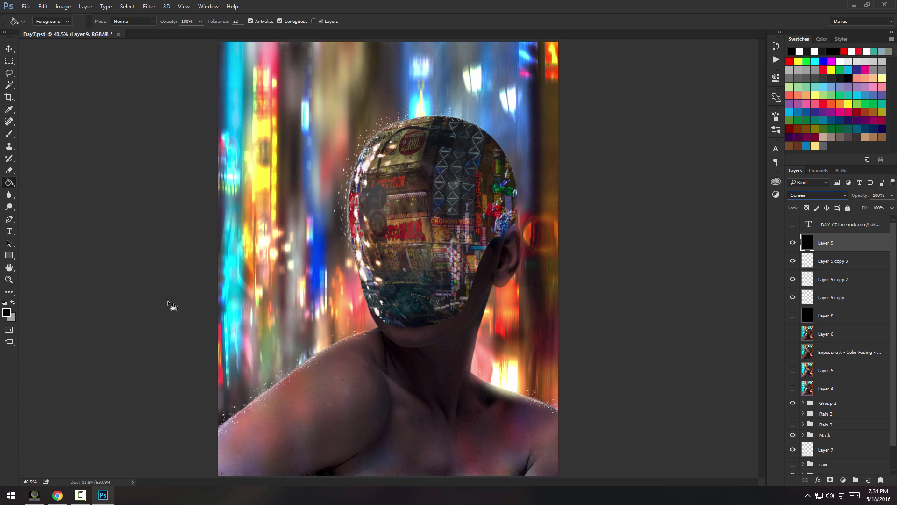
left_click(8, 279)
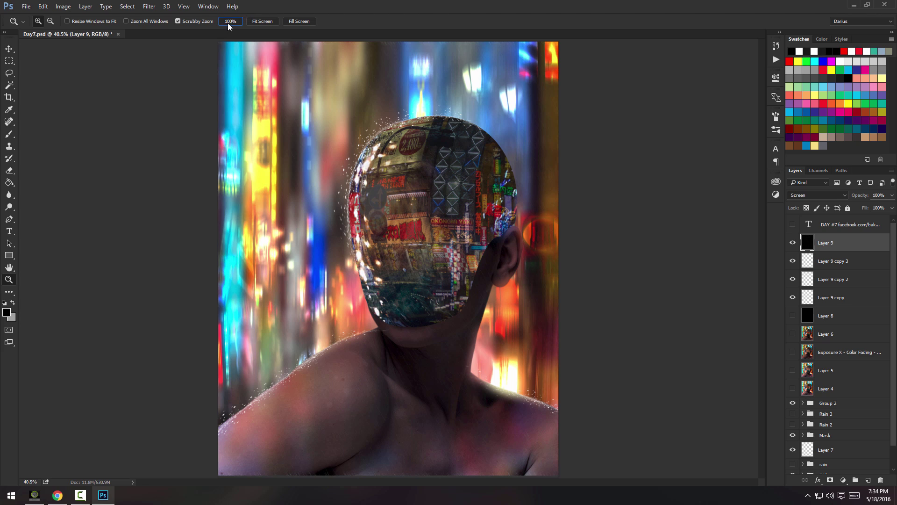
left_click(228, 22)
scroll(433, 177, "down", 5)
scroll(430, 191, "up", 3)
scroll(427, 204, "down", 8)
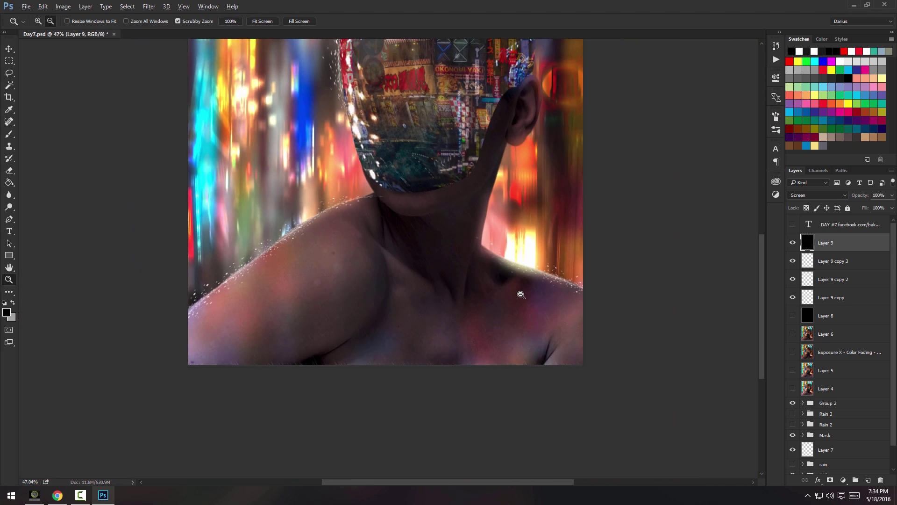
scroll(519, 297, "down", 2)
scroll(520, 297, "up", 1)
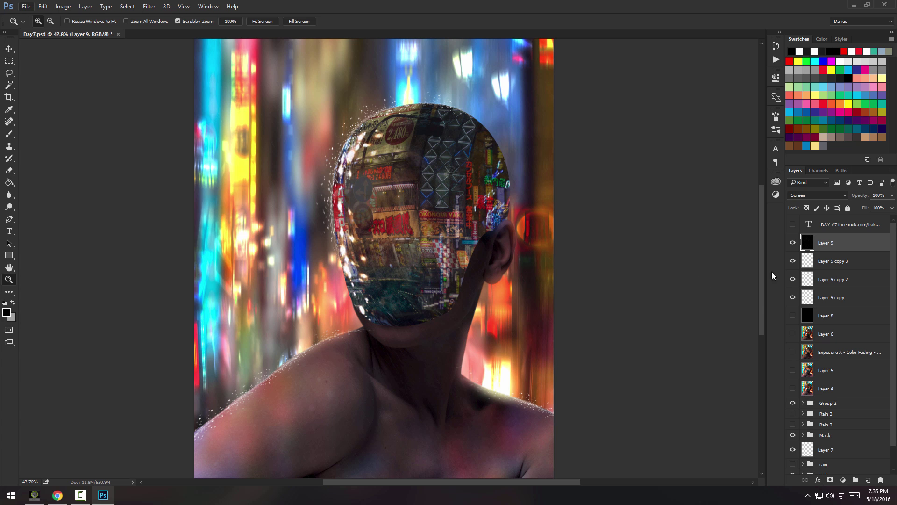
Duplicate the rain layer into copies 4 through 9, undoing the extra copy 10.
key("ctrl+j")
key("ctrl+j")
key("ctrl+j")
key("ctrl+j")
key("ctrl+j")
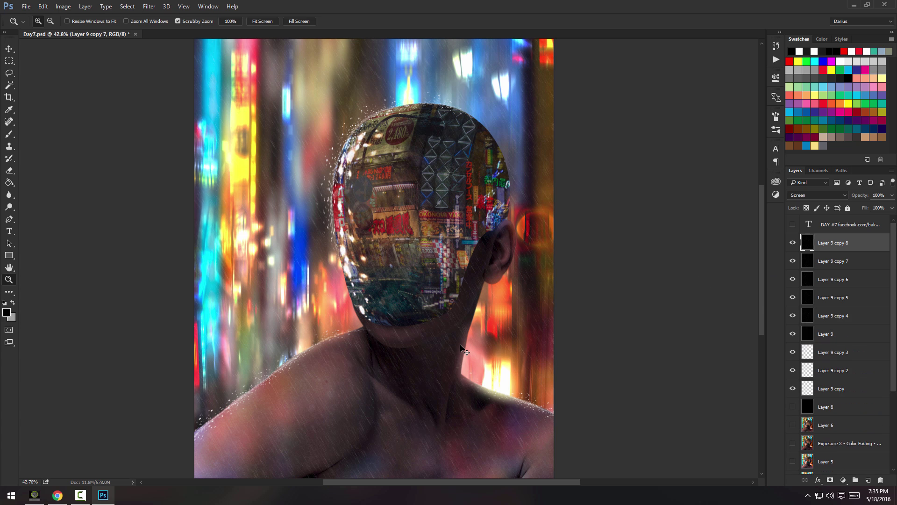
left_click(434, 393)
left_click(482, 365, "alt")
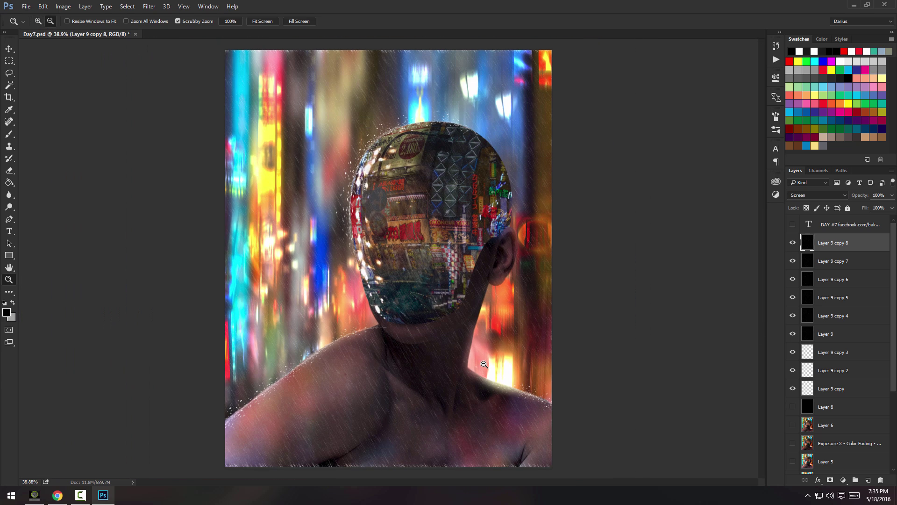
left_click(465, 379)
left_click(465, 379, "alt")
key("ctrl+j")
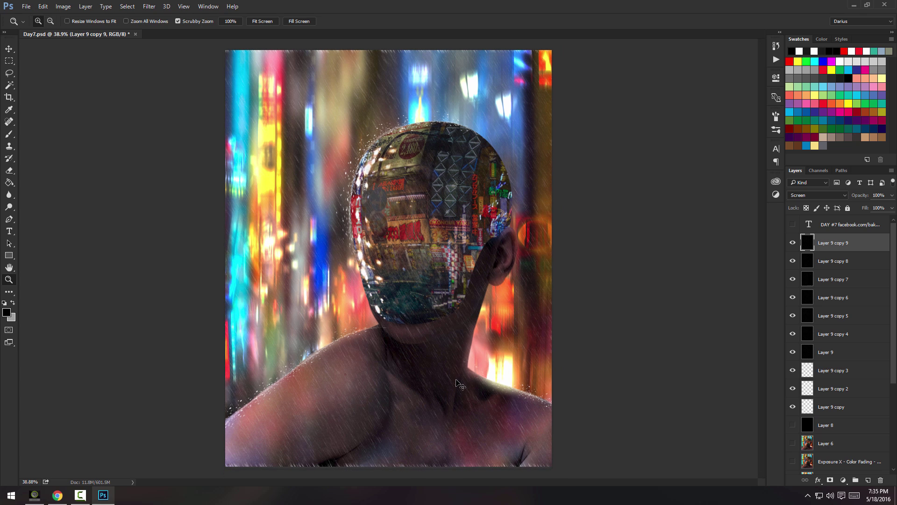
key("ctrl+j")
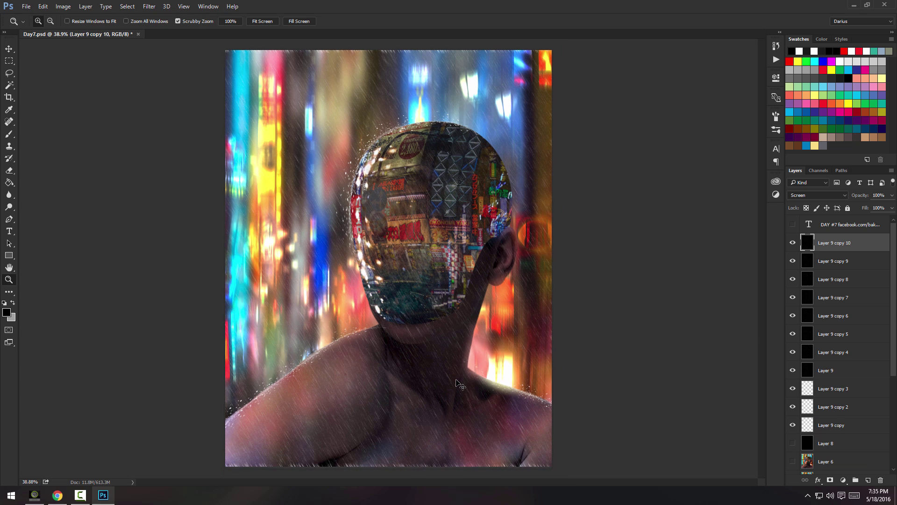
key("ctrl+z")
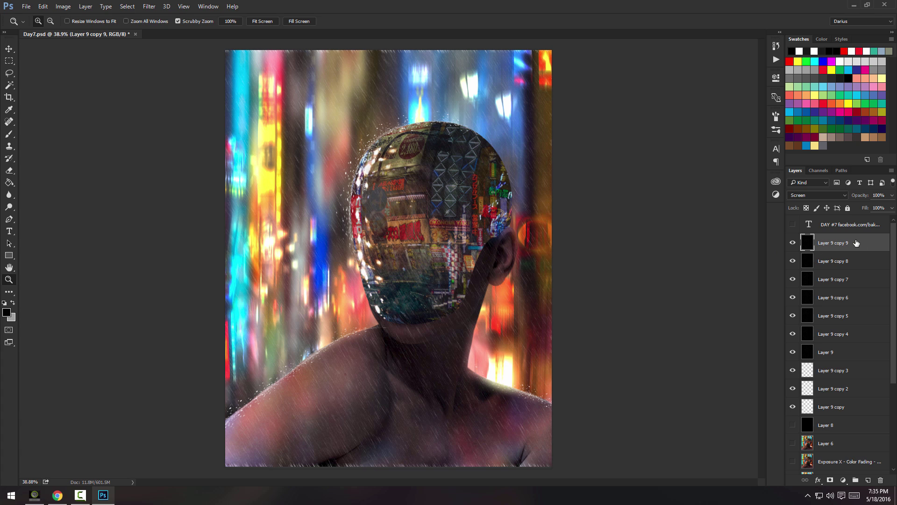
Merge all rain layers down to Layer 9 into Layer 9 copy 9 and set it to Screen.
left_click(853, 357, "shift")
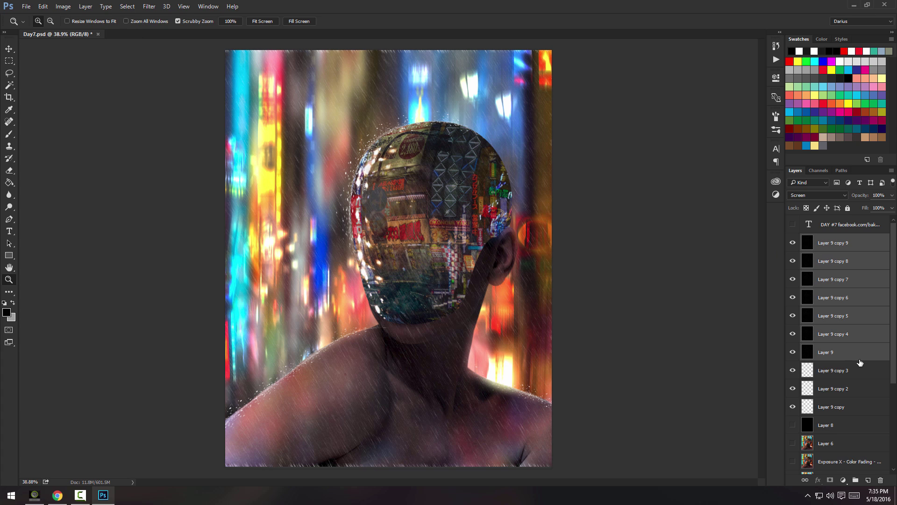
right_click(859, 285)
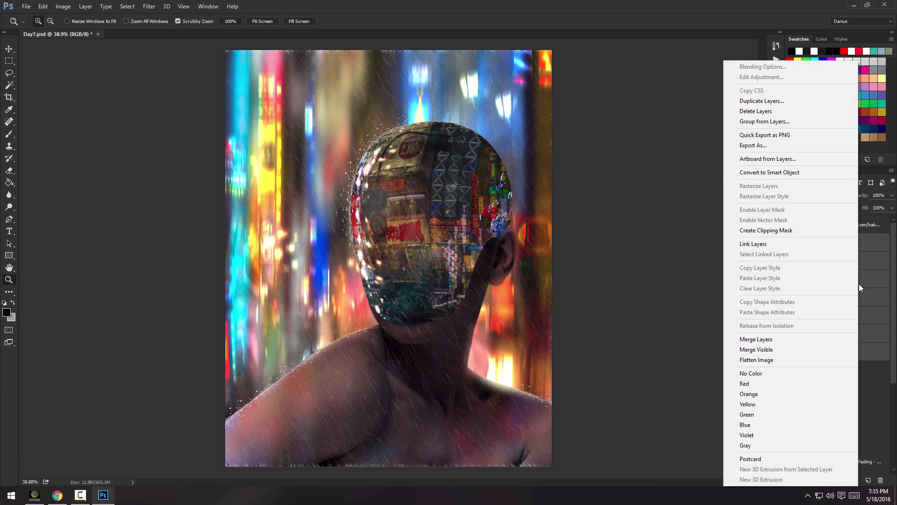
left_click(766, 340)
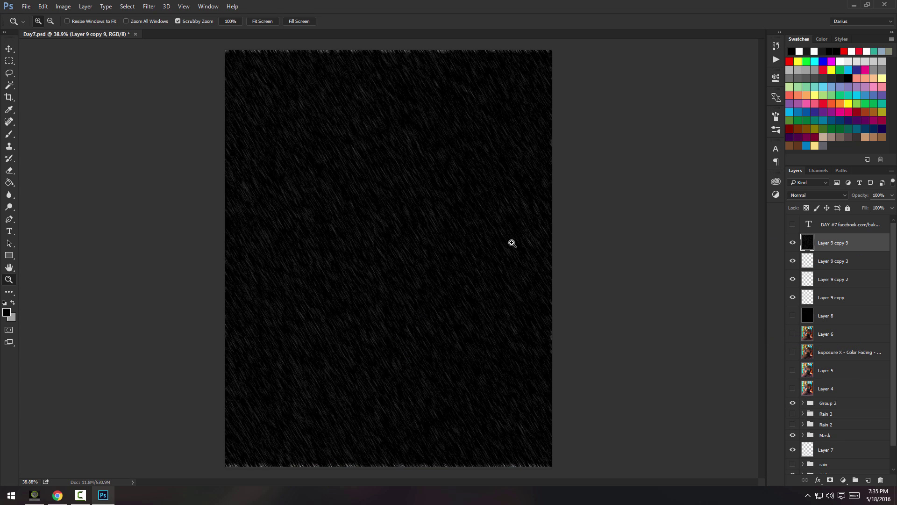
left_click(844, 196)
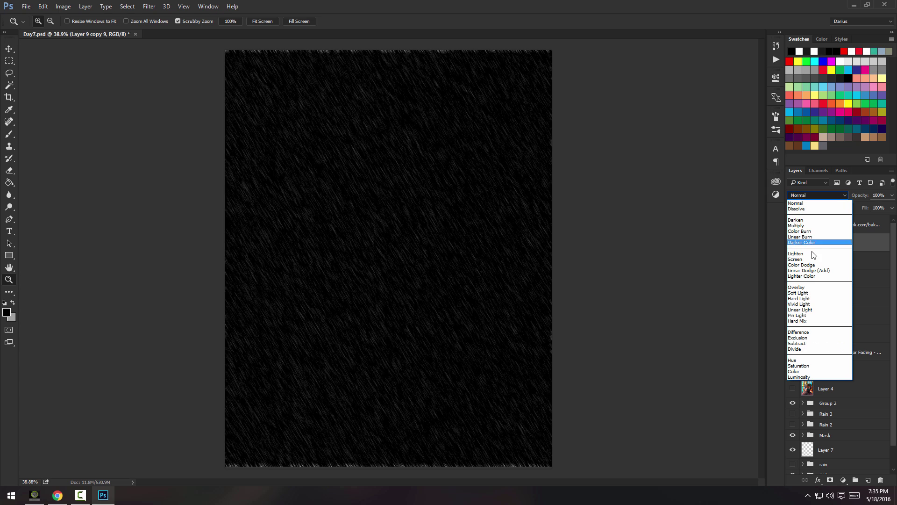
left_click(812, 256)
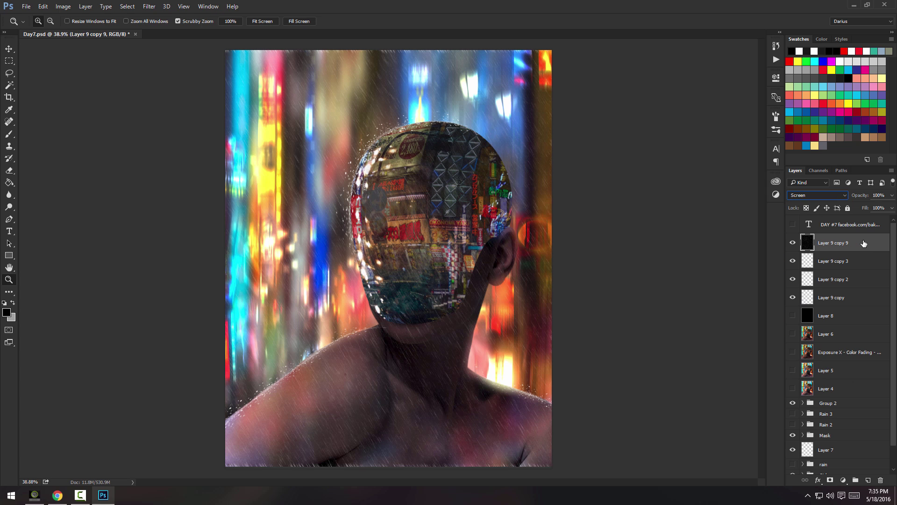
Stretch the screened rain layer to about 102.7% height using Free Transform.
key("alt")
left_click_drag(397, 69, 415, 116)
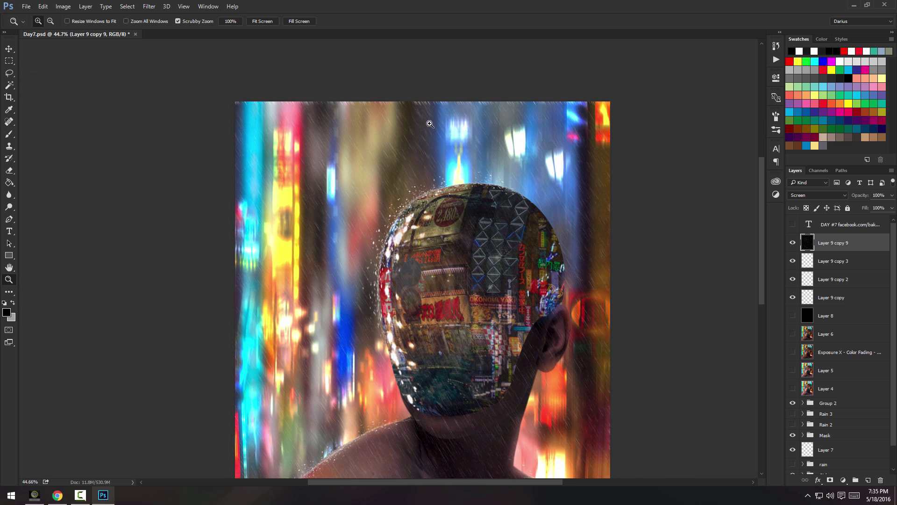
scroll(449, 237, "down", 2)
scroll(449, 237, "down", 3)
scroll(406, 409, "up", 1)
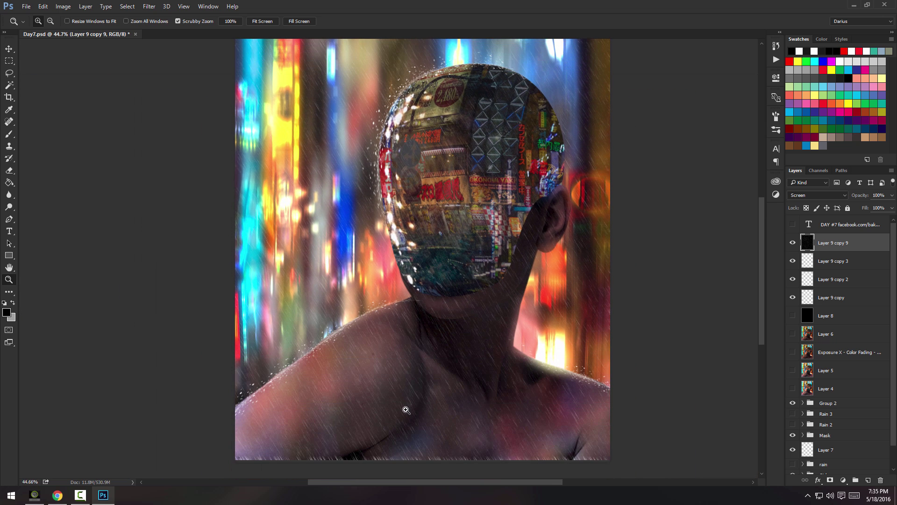
scroll(460, 383, "up", 2)
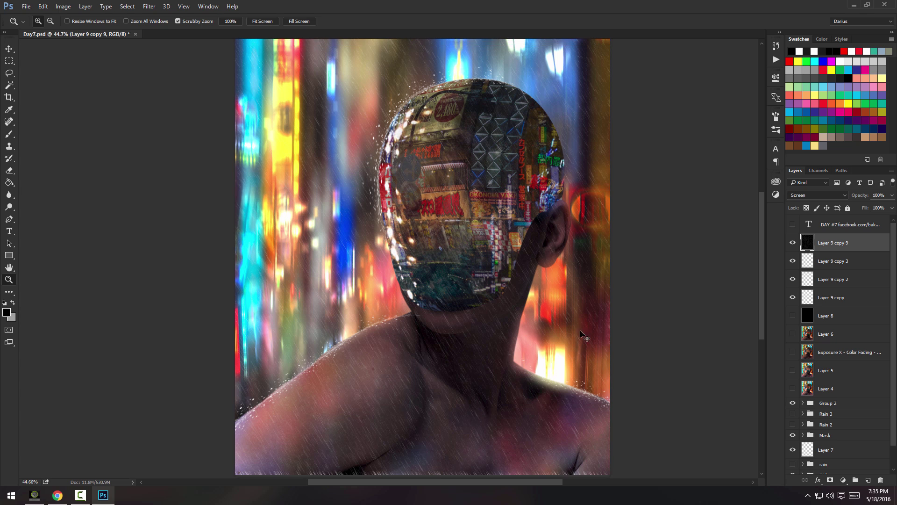
key("ctrl+t")
scroll(440, 236, "down", 2)
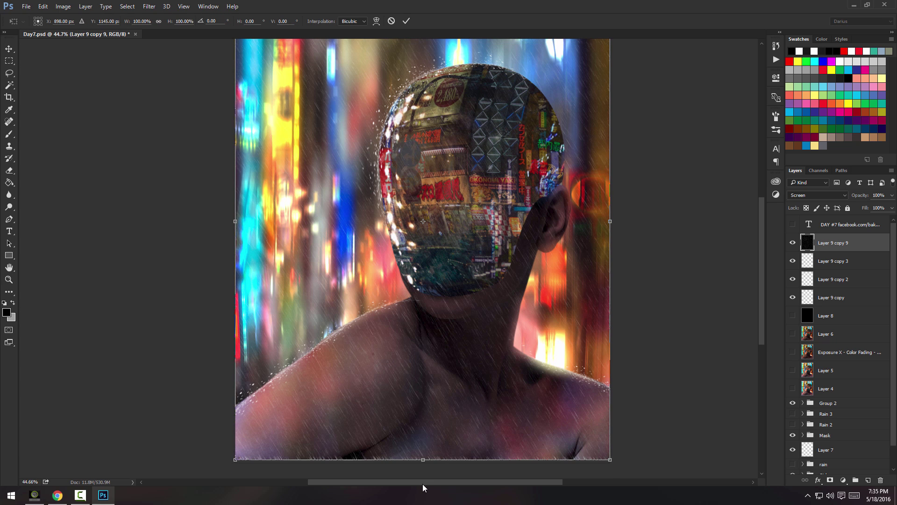
left_click_drag(423, 461, 424, 468)
scroll(422, 122, "up", 5)
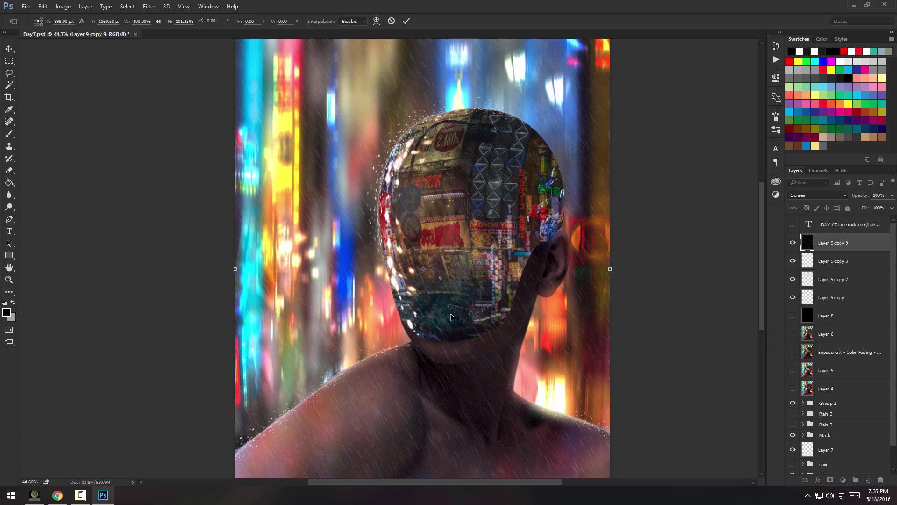
left_click_drag(423, 71, 424, 65)
key("Return")
Zoom in on the figure's shoulder to 44.7%, then zoom out to fit the whole image.
key("z")
scroll(465, 219, "down", 4)
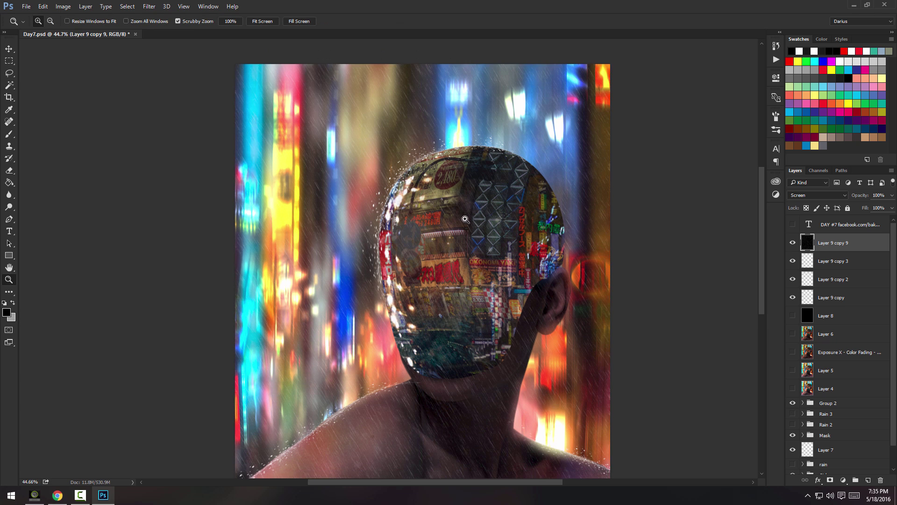
scroll(465, 219, "down", 3)
scroll(440, 278, "up", 1)
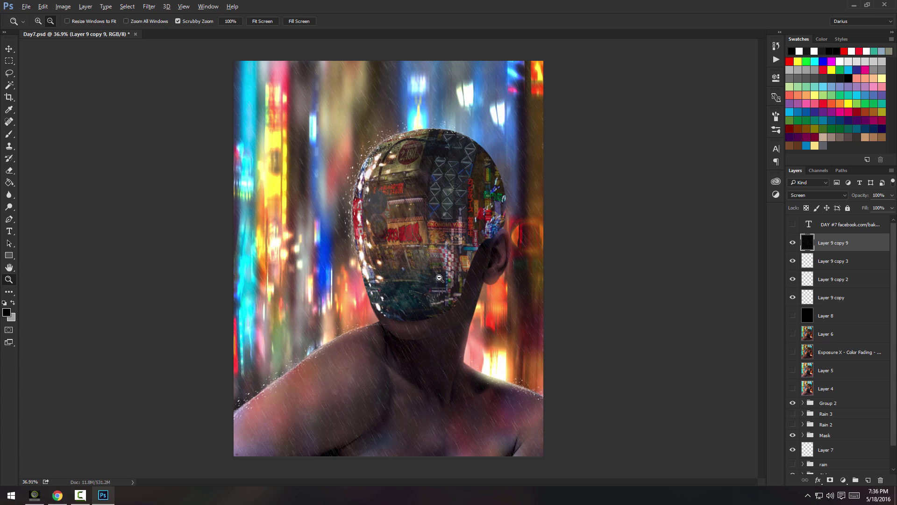
key("alt")
left_click(364, 335)
left_click(318, 360, "alt")
left_click(319, 361, "alt")
left_click_drag(318, 360, 340, 360)
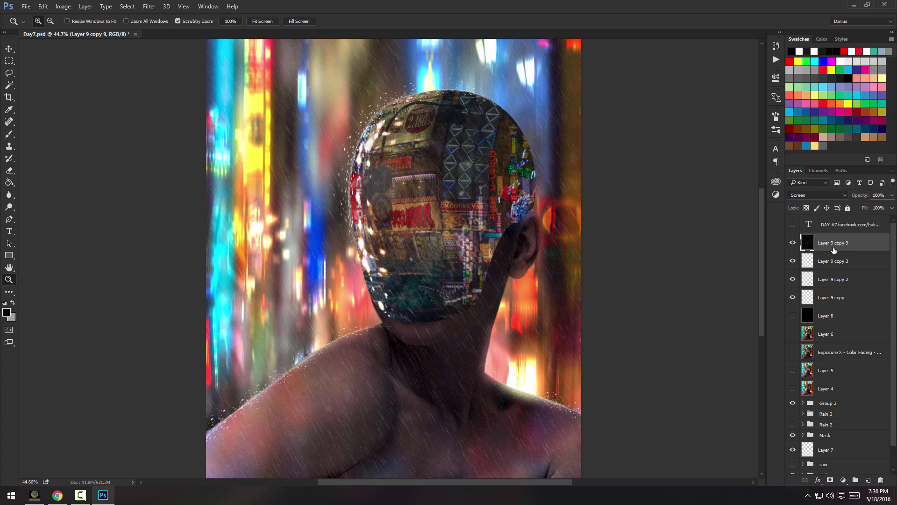
scroll(450, 350, "right", 1)
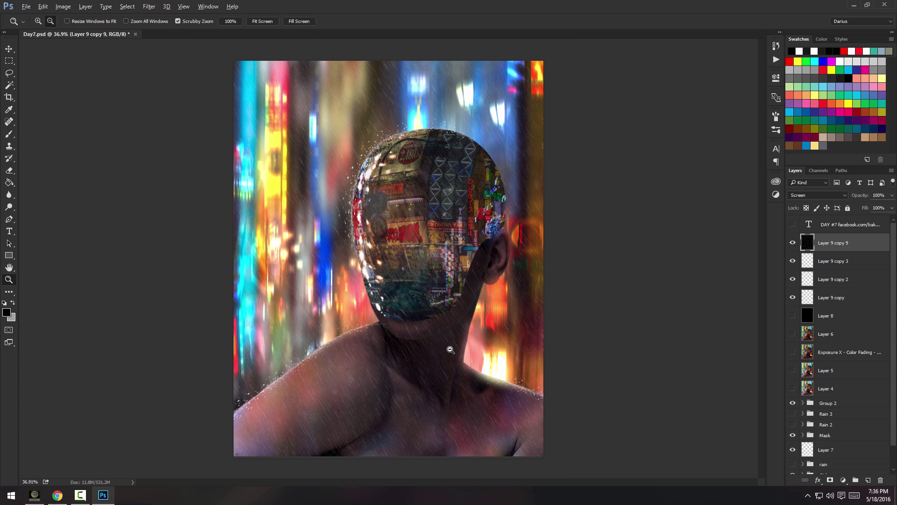
left_click(451, 350, "alt")
Add new empty Layer 9 and fill it with Apply Image from Day7.psd, Layer Merged.
left_click(869, 480)
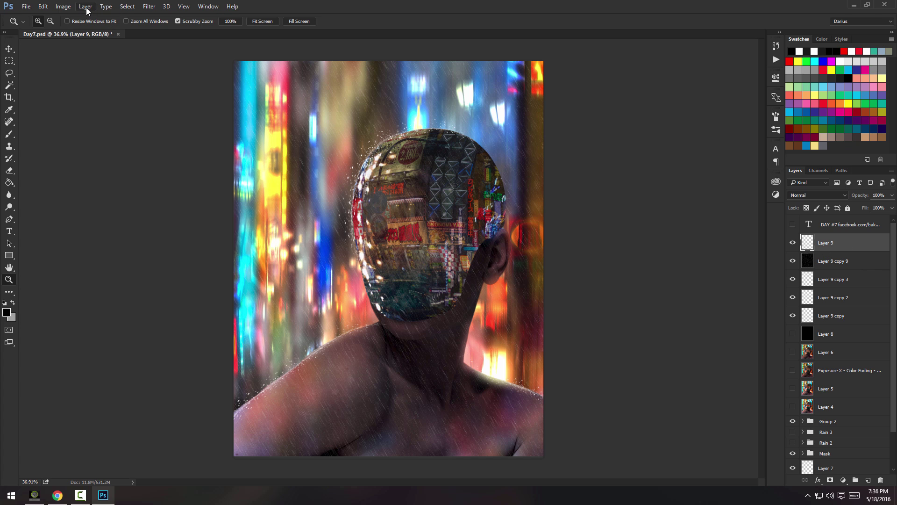
left_click(64, 6)
left_click(111, 140)
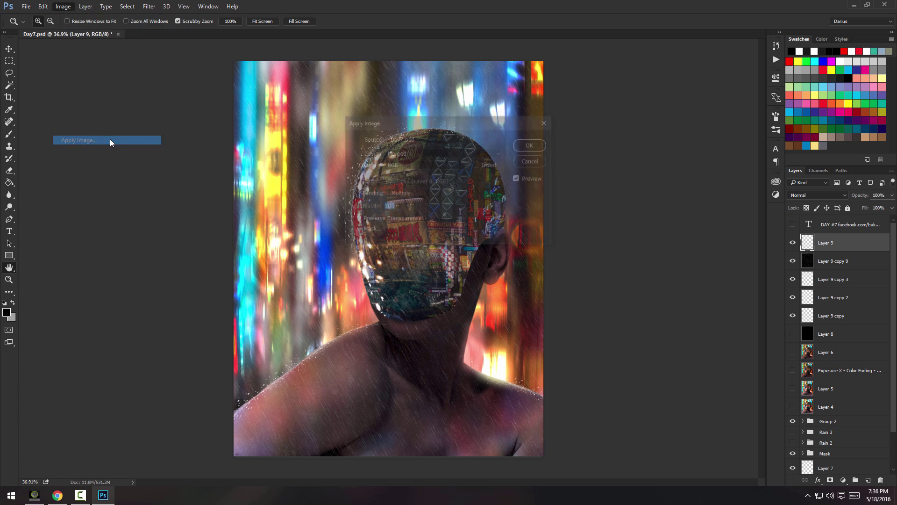
left_click(532, 145)
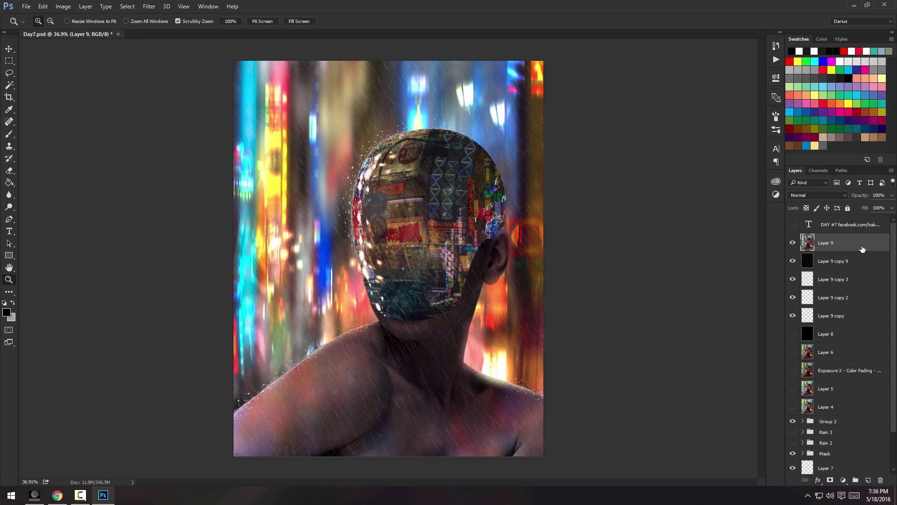
Open the Camera Raw Filter on the merged Layer 9.
key("z")
left_click(149, 7)
left_click(184, 64)
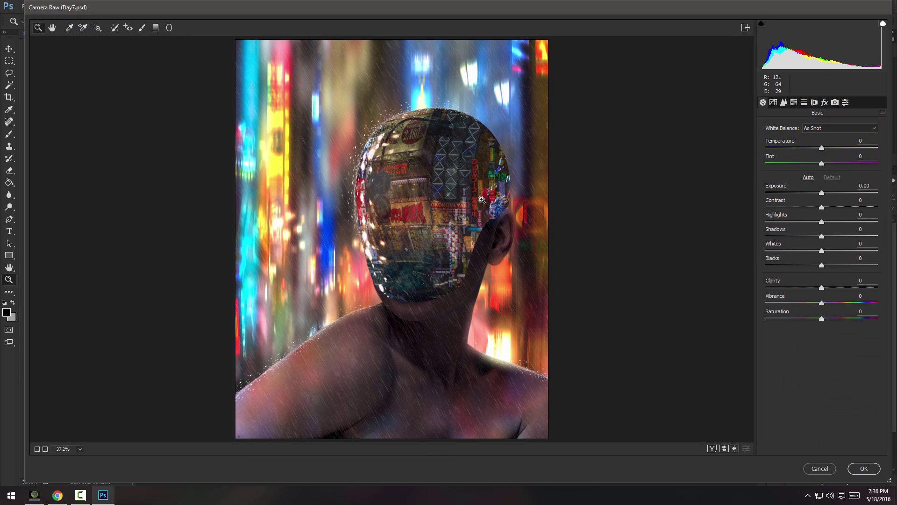
In Tone Curve, set Lights to +38 and Highlights to +19, then apply.
left_click(773, 104)
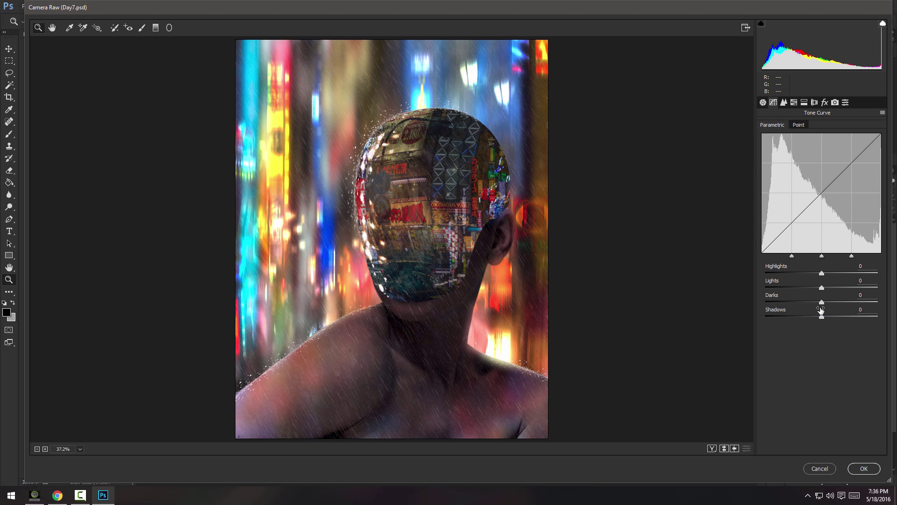
left_click_drag(822, 287, 843, 288)
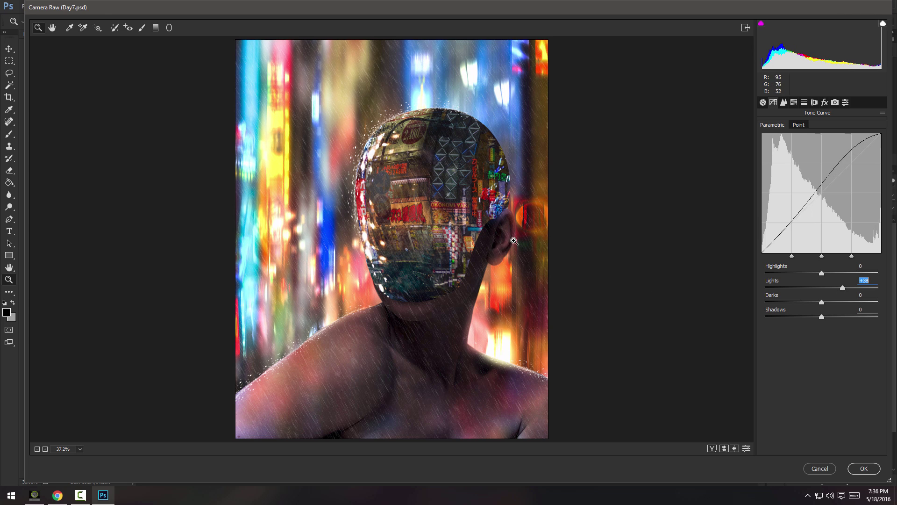
left_click_drag(822, 273, 844, 273)
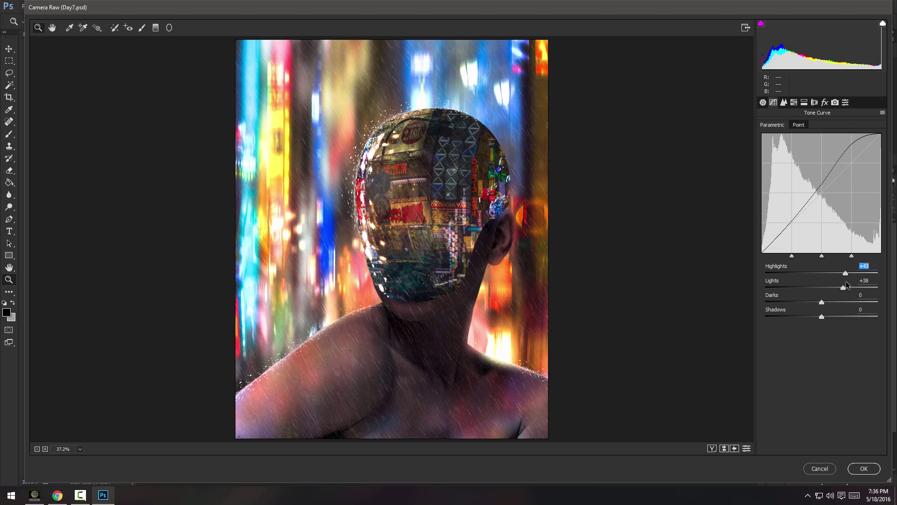
left_click_drag(846, 282, 837, 282)
left_click_drag(836, 276, 832, 277)
left_click(864, 468)
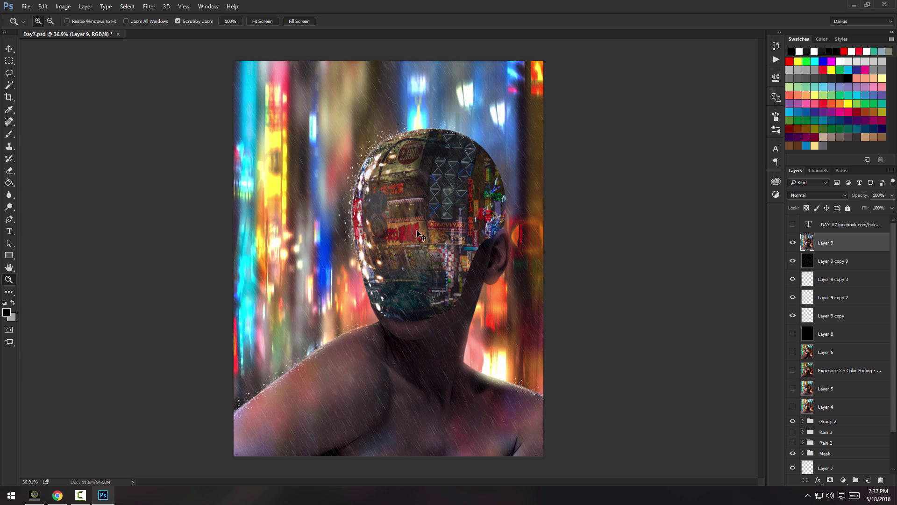
scroll(409, 241, "down", 2)
scroll(409, 241, "up", 3)
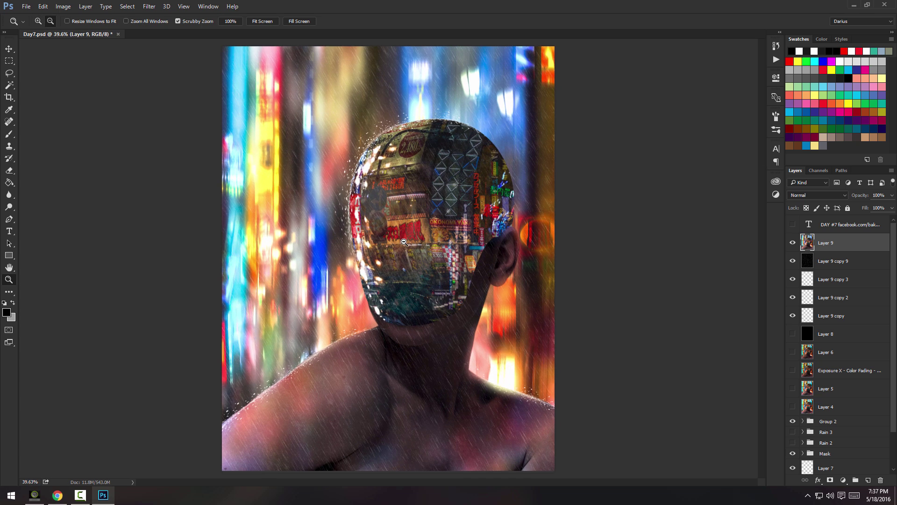
scroll(333, 335, "up", 2)
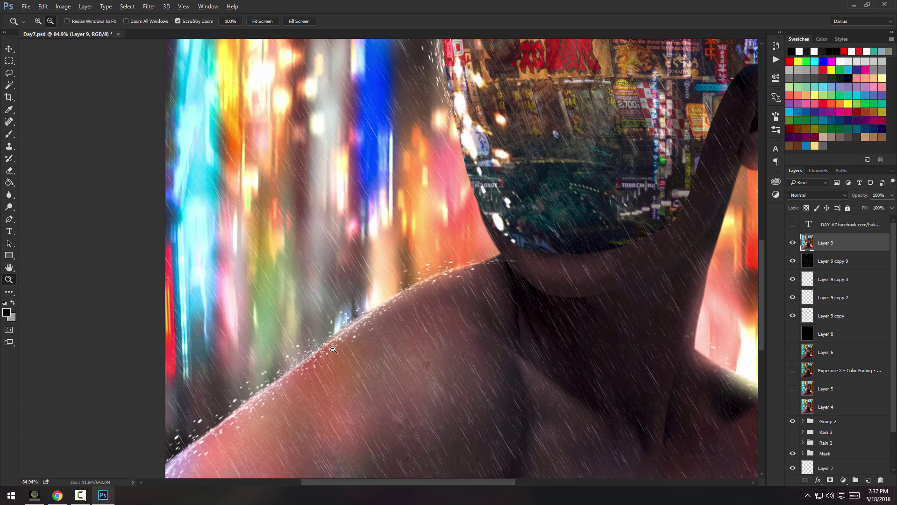
scroll(340, 343, "down", 2)
scroll(429, 356, "down", 1)
scroll(430, 355, "up", 2)
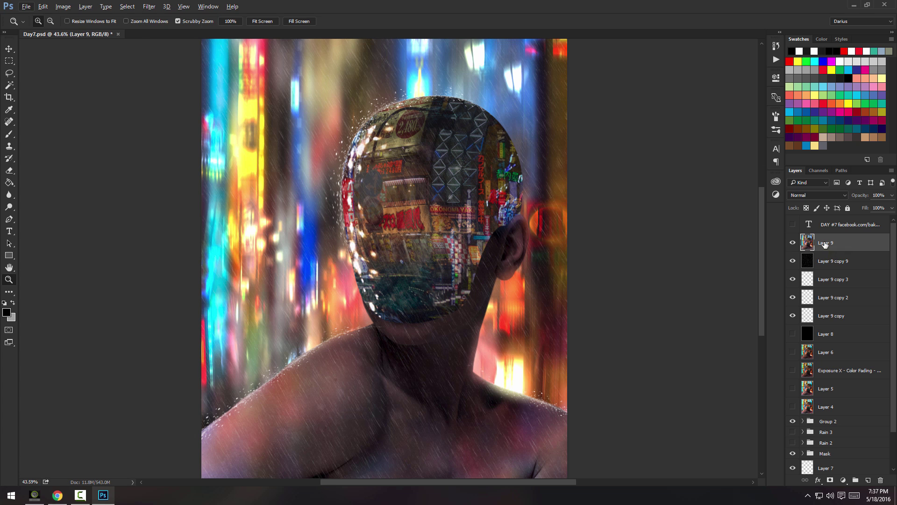
Delete Layer 9 and duplicate the screened rain layer four times into copies 10 through 13.
key("Delete")
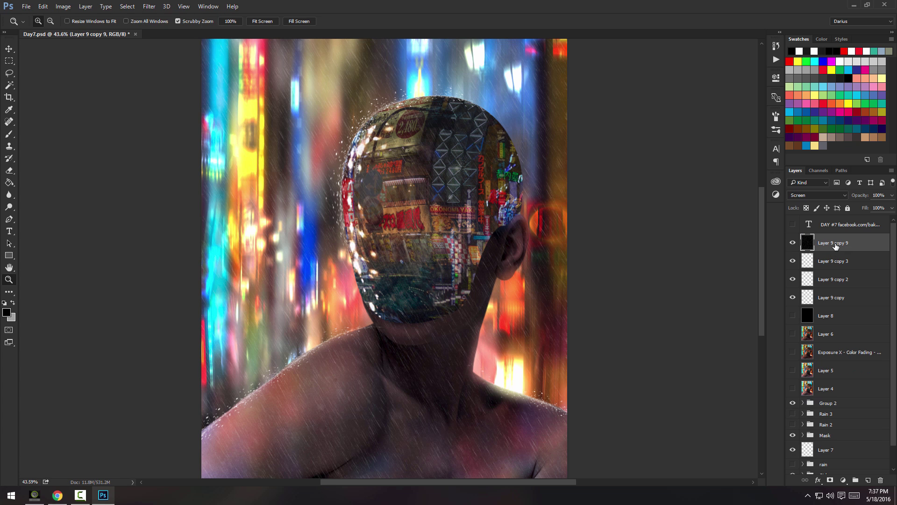
key("ctrl+j")
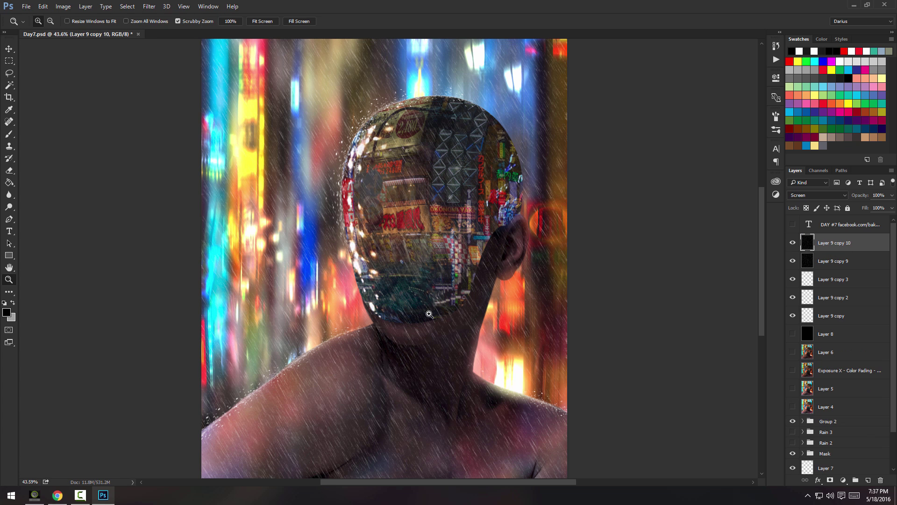
key("alt+space")
key("Escape")
scroll(468, 304, "down", 2)
scroll(452, 323, "up", 2)
scroll(445, 328, "down", 1)
scroll(431, 336, "up", 1)
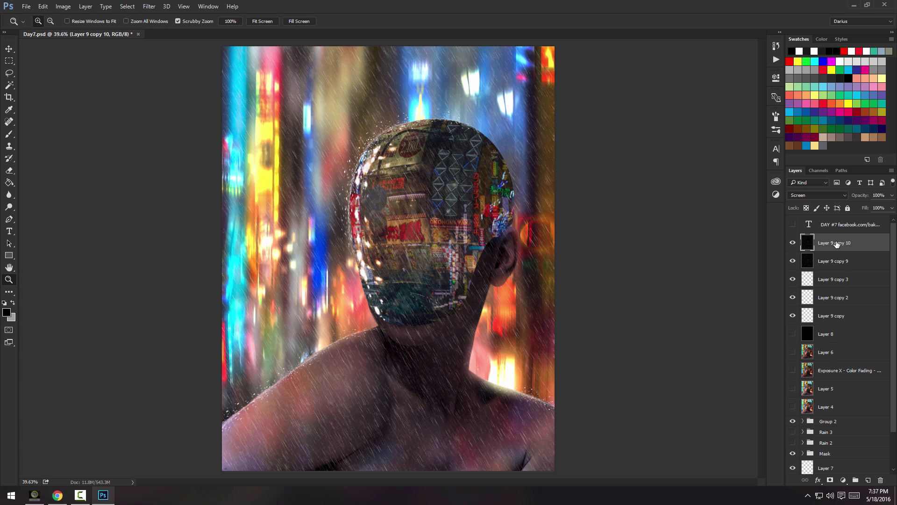
key("ctrl+j")
key("ctrl+j")
key("ctrl+j")
scroll(421, 316, "down", 2)
scroll(421, 316, "up", 2)
scroll(439, 230, "down", 2)
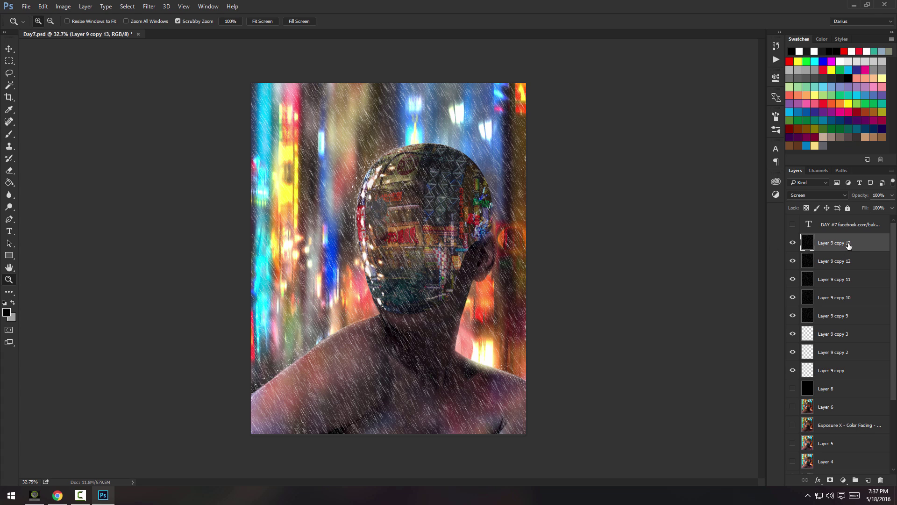